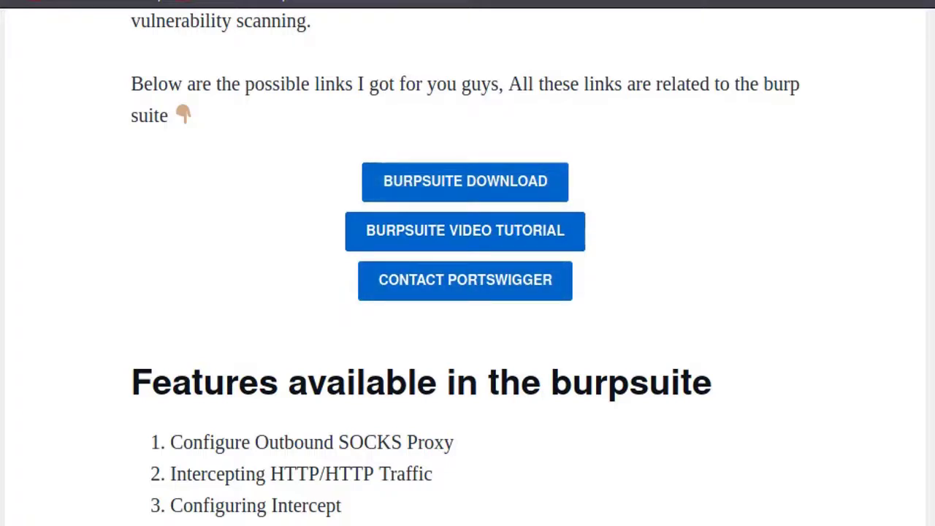
Step: Review the full list of Burp Suite features in the tutorial article
scroll(467, 263, "down", 2)
scroll(467, 263, "down", 4)
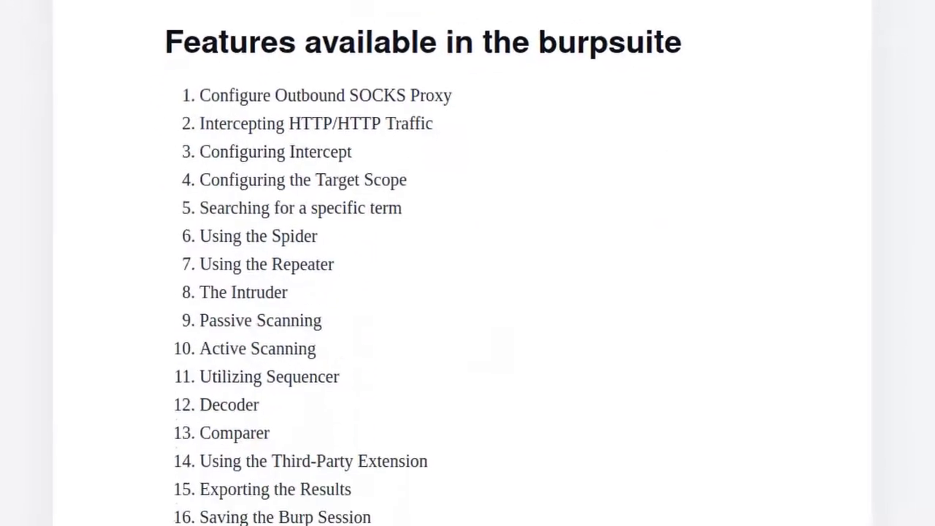
scroll(467, 263, "down", 2)
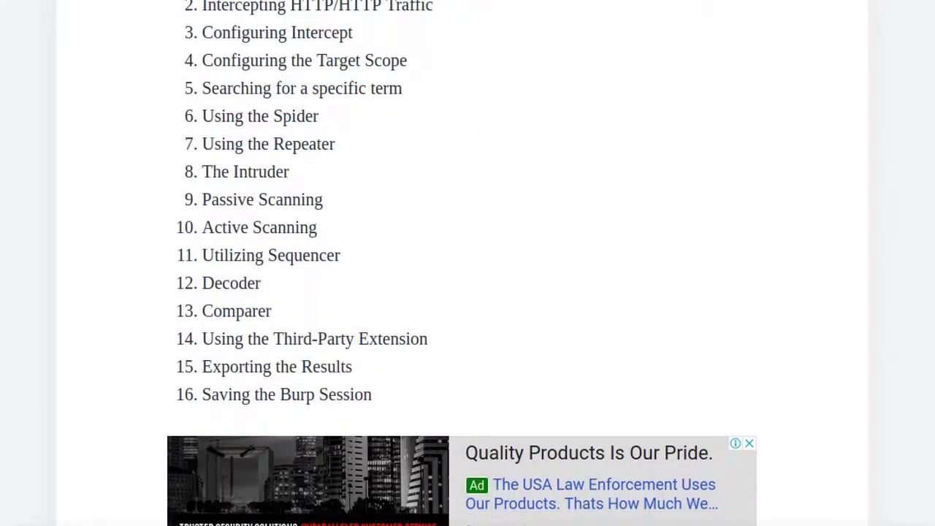
scroll(468, 263, "up", 3)
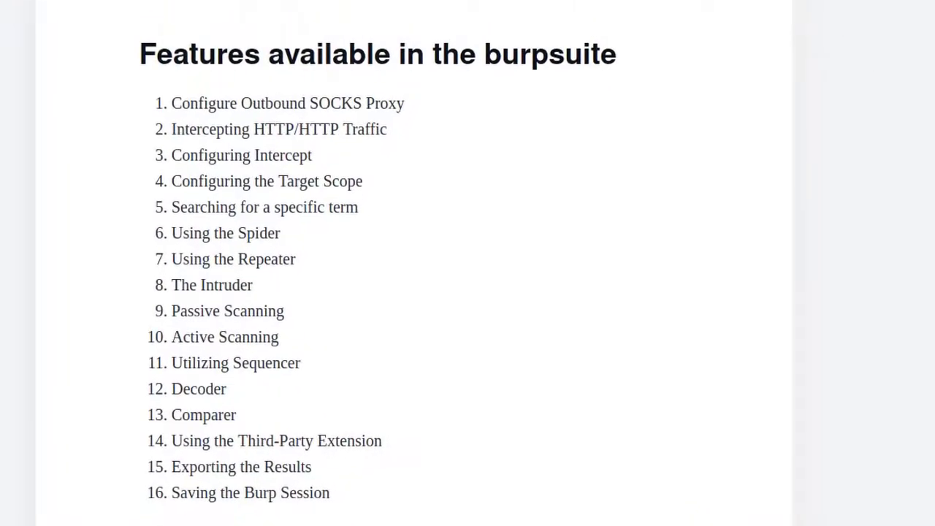
left_click_drag(171, 103, 330, 493)
left_click(409, 439)
Step: Open the Burpsuite download link from the article's installation section in a new tab and switch to it
scroll(414, 263, "down", 10)
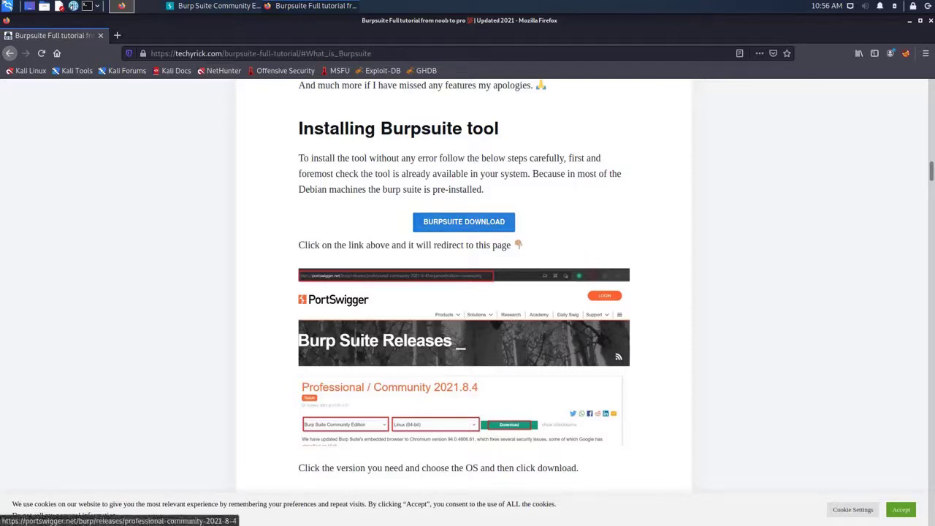
right_click(474, 227)
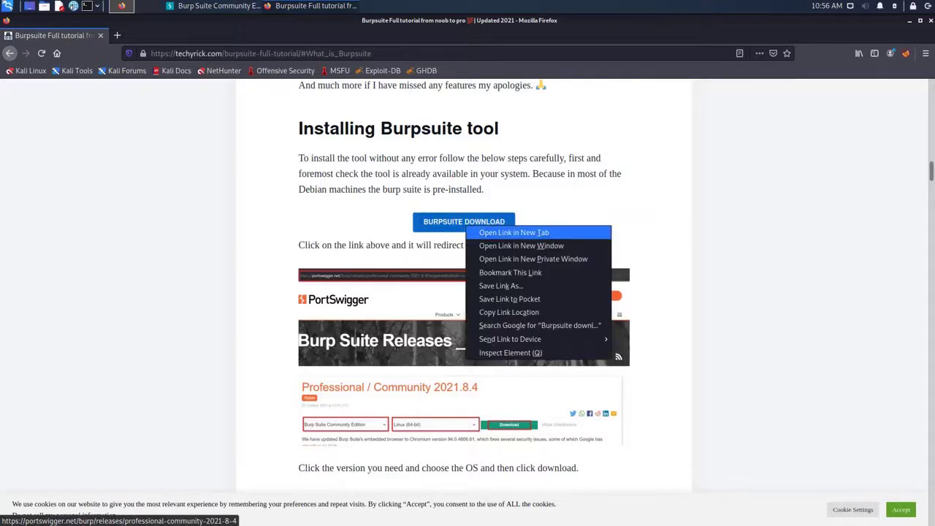
left_click(513, 233)
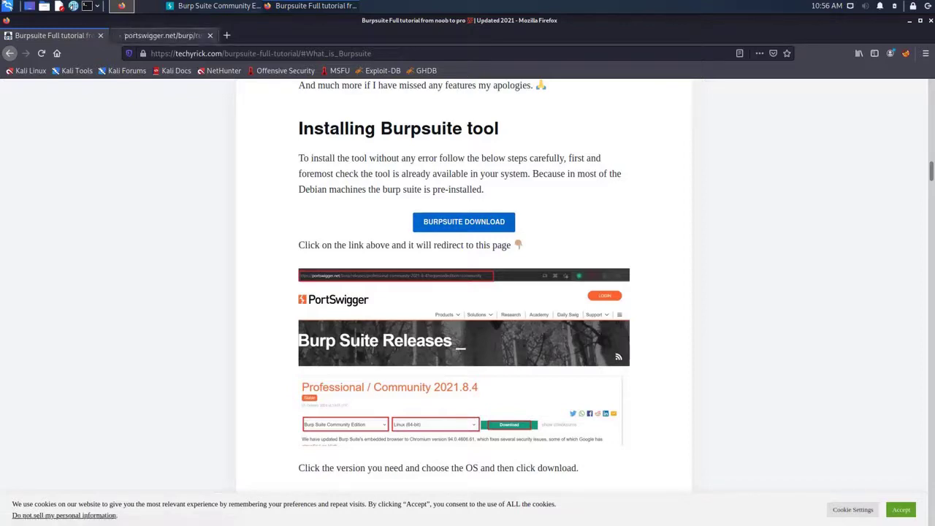
left_click(163, 35)
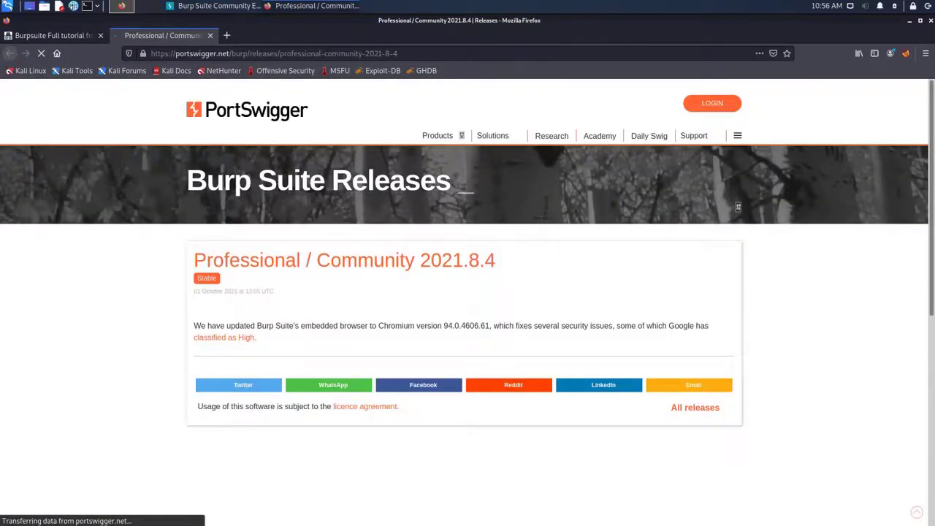
Step: Choose Burp Suite Community Edition for Linux (64-bit) as the download on the 2021.8.4 release page
scroll(468, 292, "down", 1)
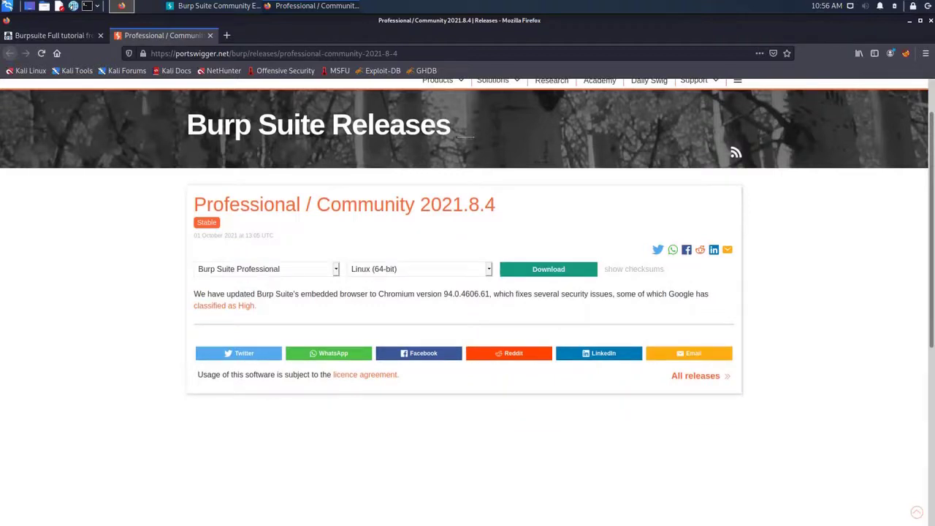
left_click(267, 269)
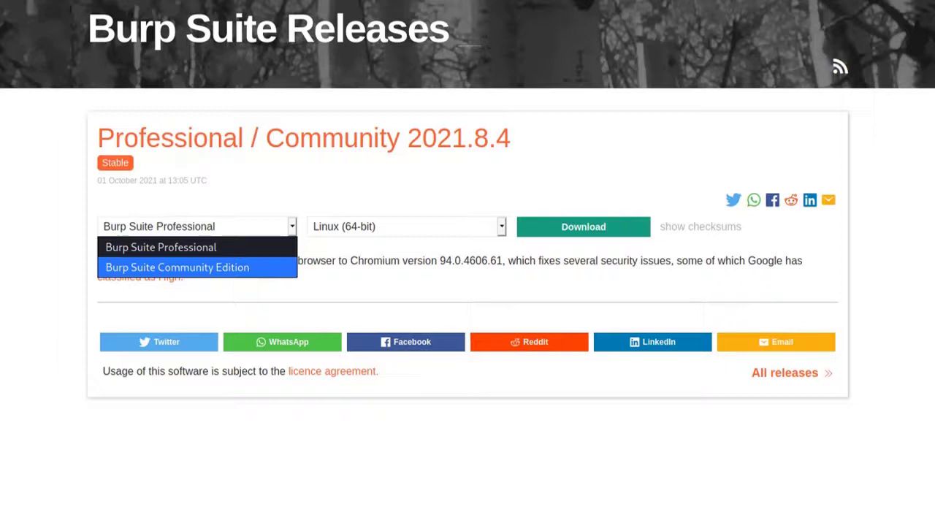
key("Return")
key("Tab")
key("alt+Down")
key("Up")
key("Down")
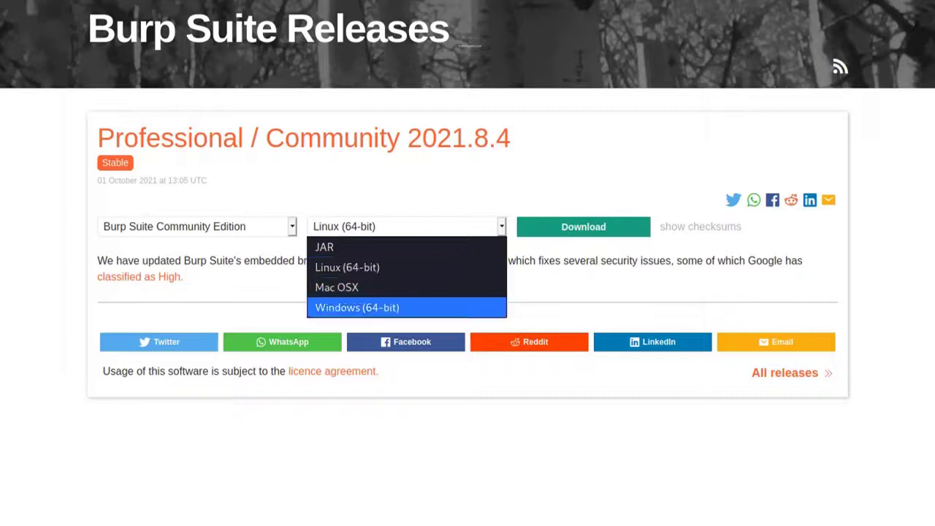
key("Escape")
left_click(407, 227)
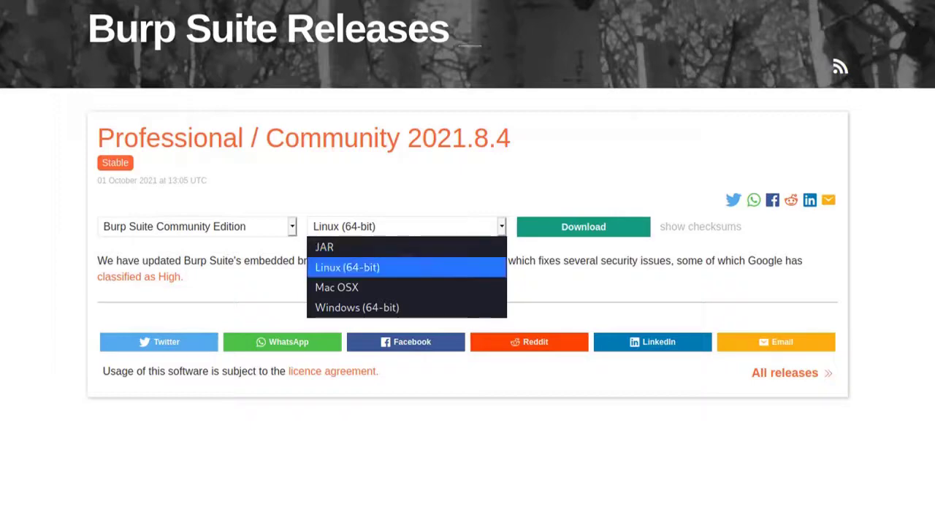
left_click(347, 267)
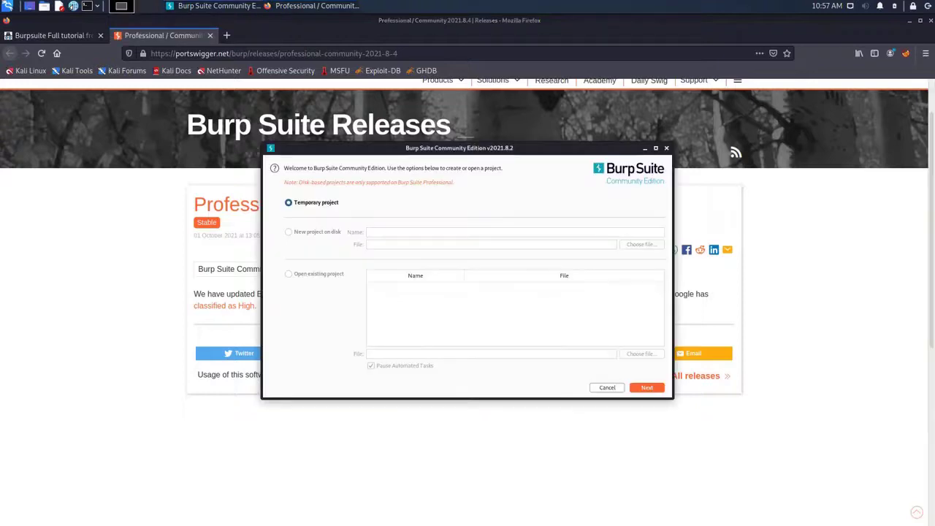
Step: Return to the tutorial article and read the Linux and Windows installation instructions and the interface section
left_click(54, 35)
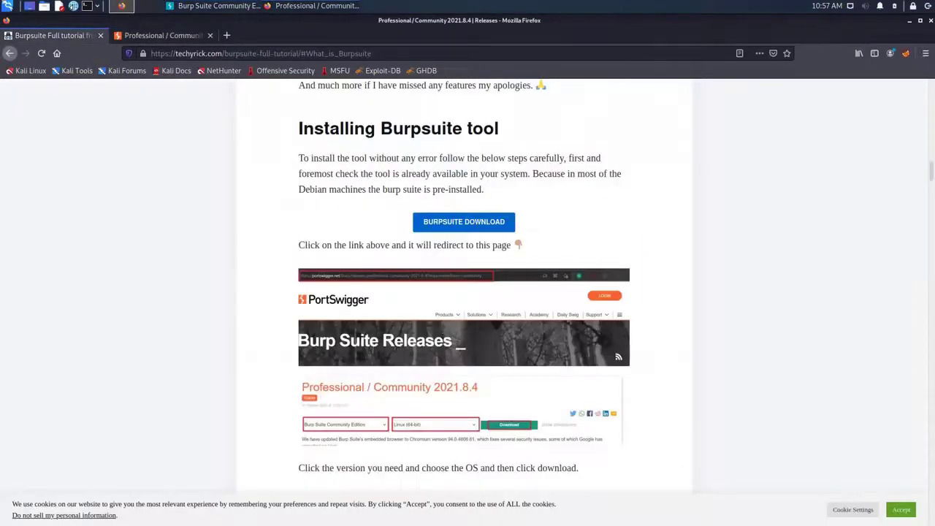
scroll(464, 285, "down", 5)
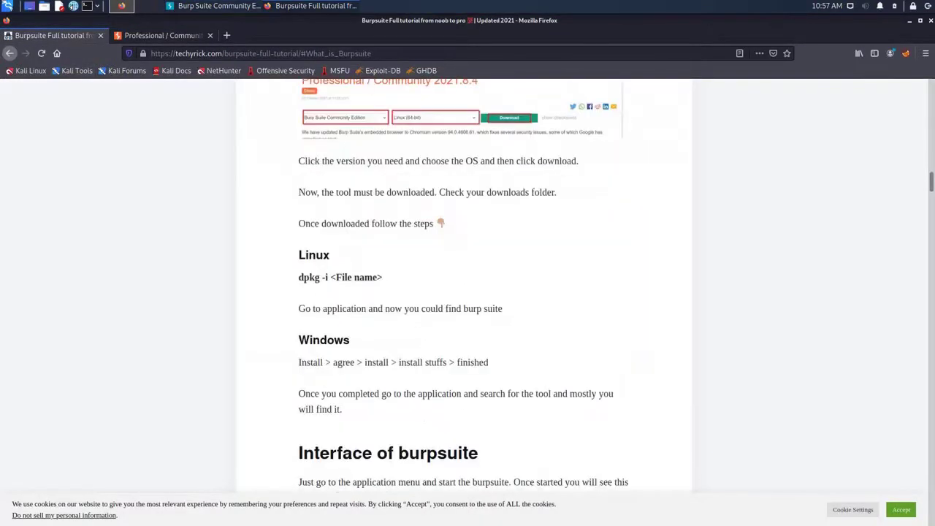
left_click_drag(299, 194, 378, 195)
left_click(336, 194)
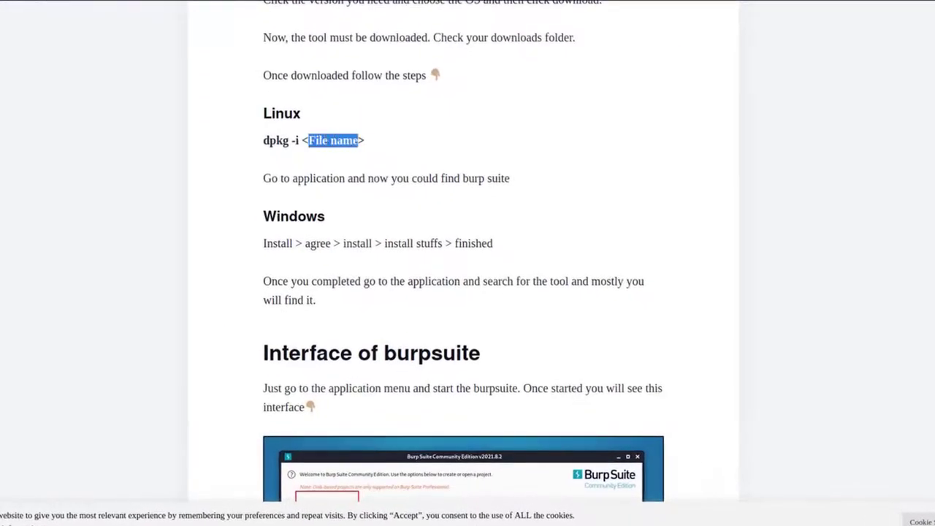
left_click(358, 141)
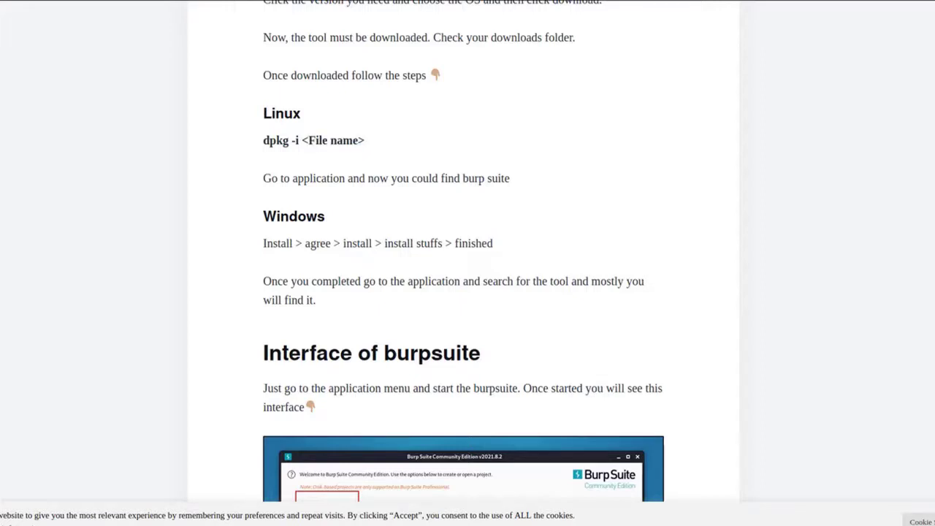
scroll(463, 251, "down", 3)
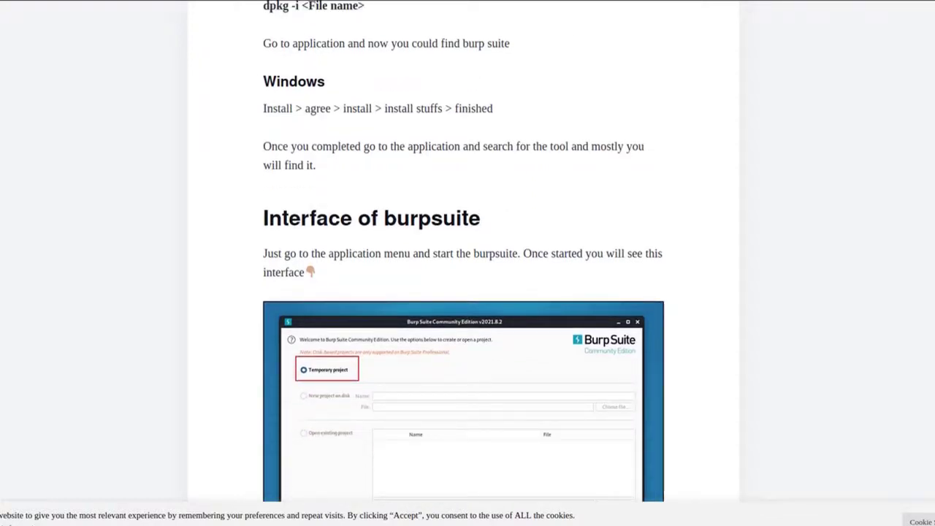
left_click_drag(301, 108, 310, 108)
left_click(310, 109)
scroll(468, 263, "down", 3)
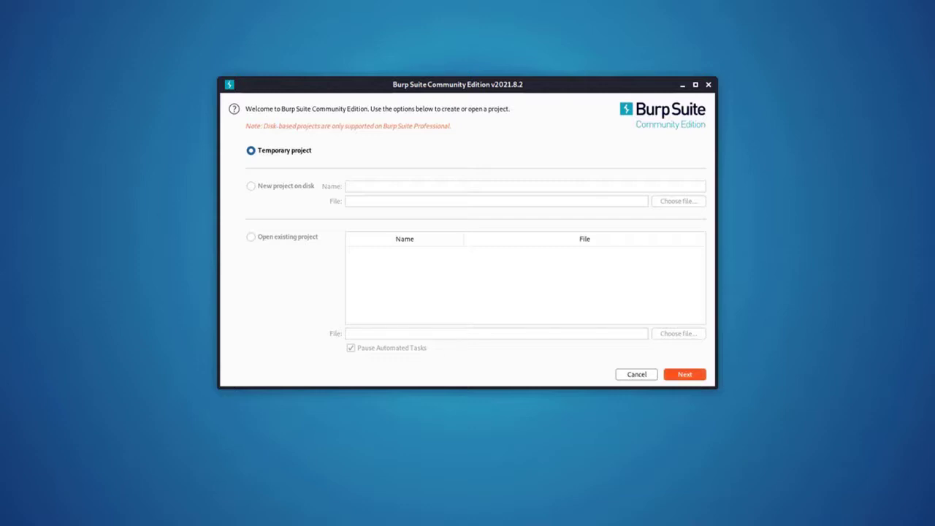
Step: Start Burp Suite with a temporary project and Burp defaults, and select the proxy service entry in the event log
left_click(684, 374)
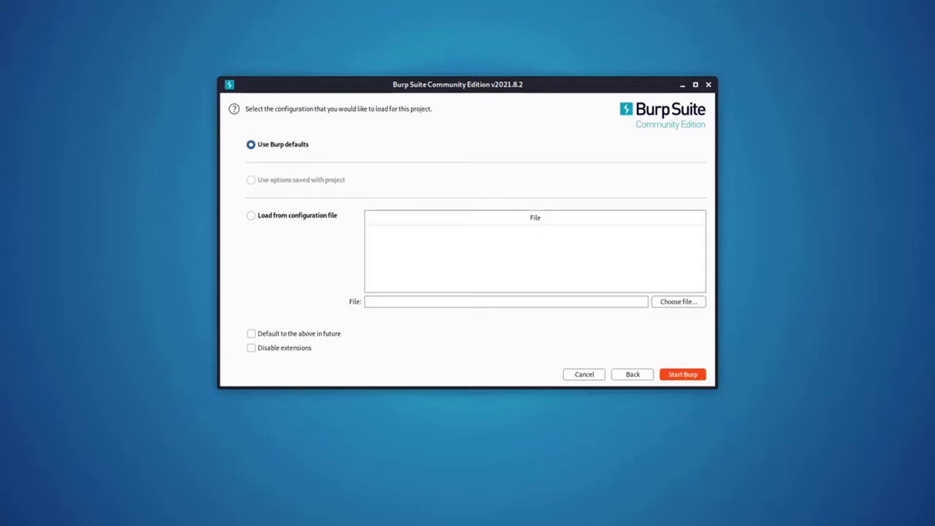
key("Return")
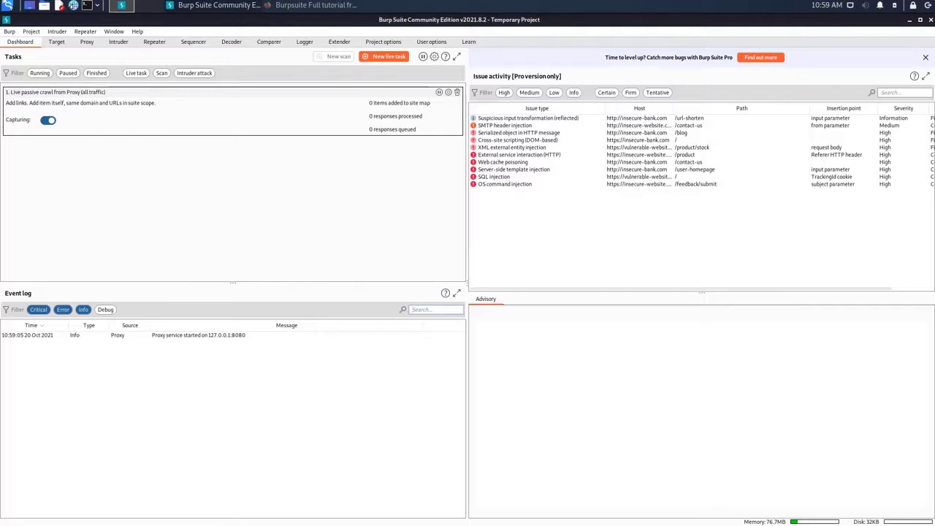
left_click(199, 336)
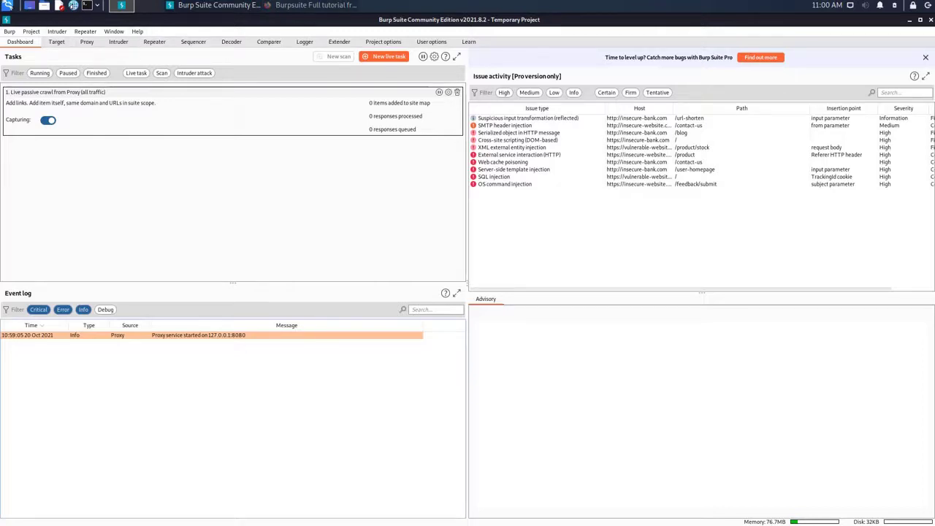
Step: Turn off interception in Burp Suite's Proxy tool
key("alt+Tab")
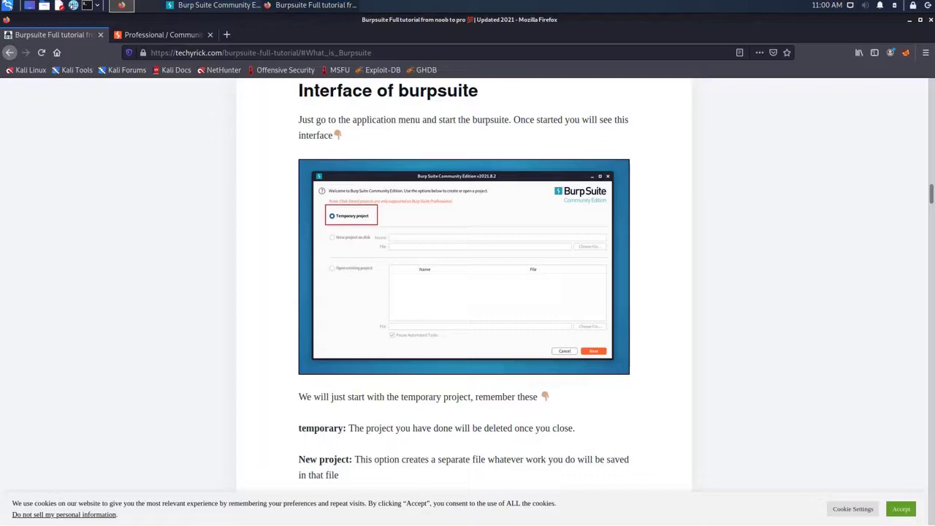
key("alt+Tab")
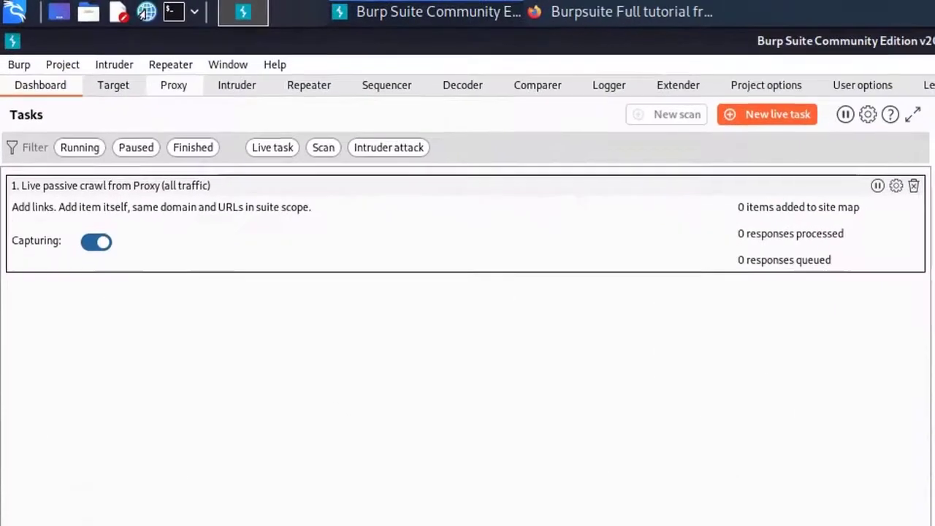
left_click(87, 41)
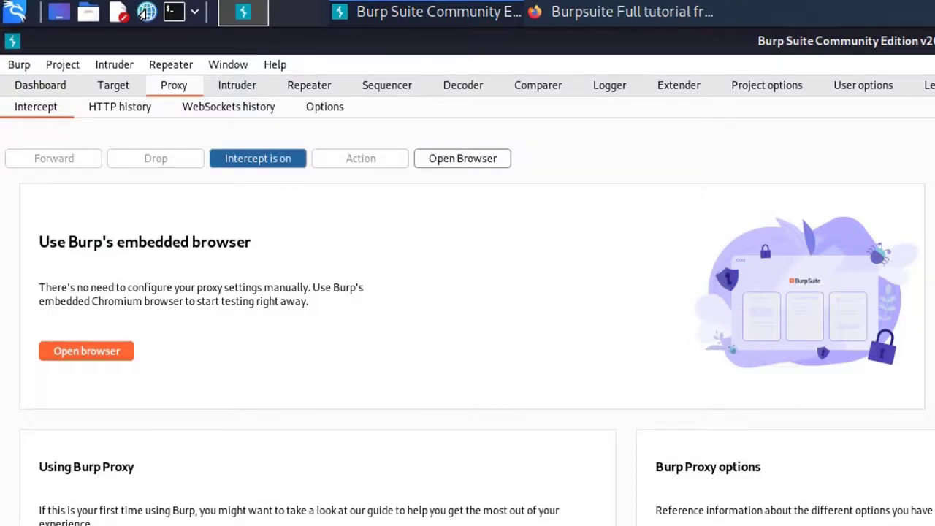
left_click(258, 158)
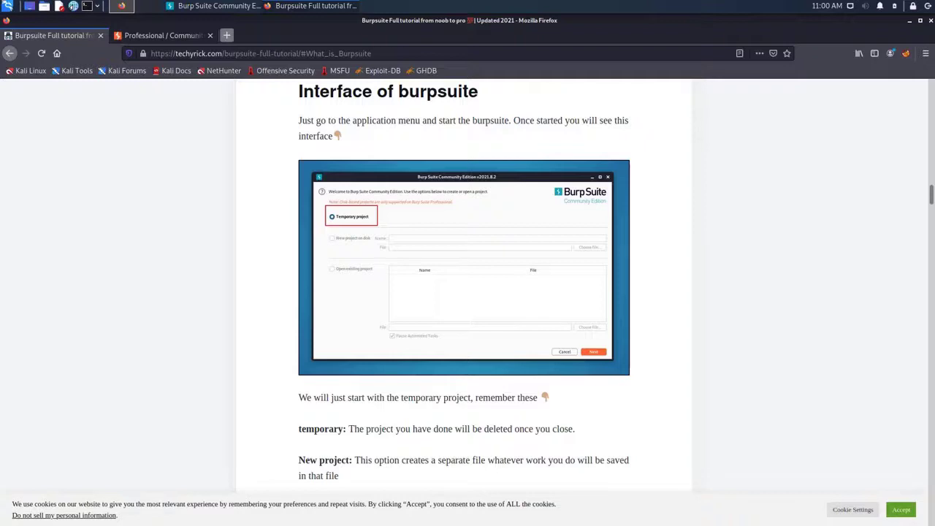
Step: In Firefox, replace the Burp Suite releases tab with a new one and open the browser's network connection settings
left_click(227, 36)
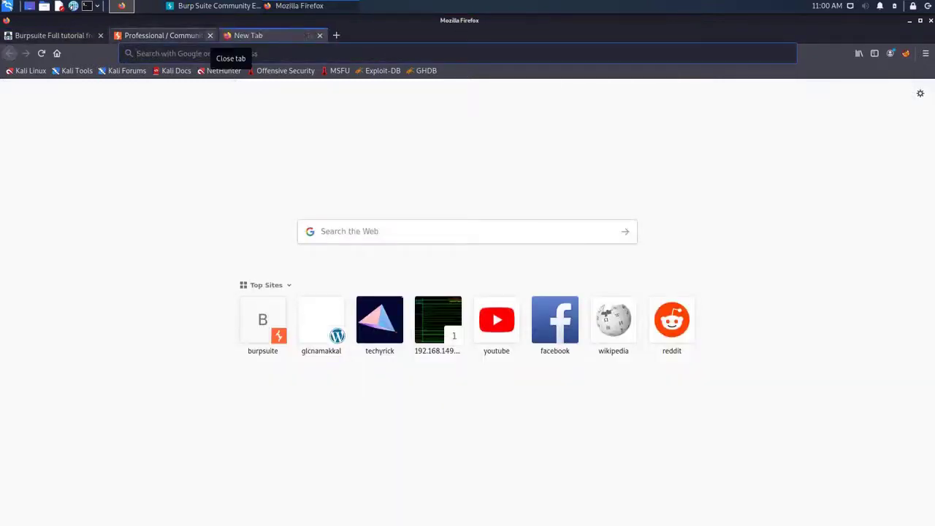
left_click(209, 35)
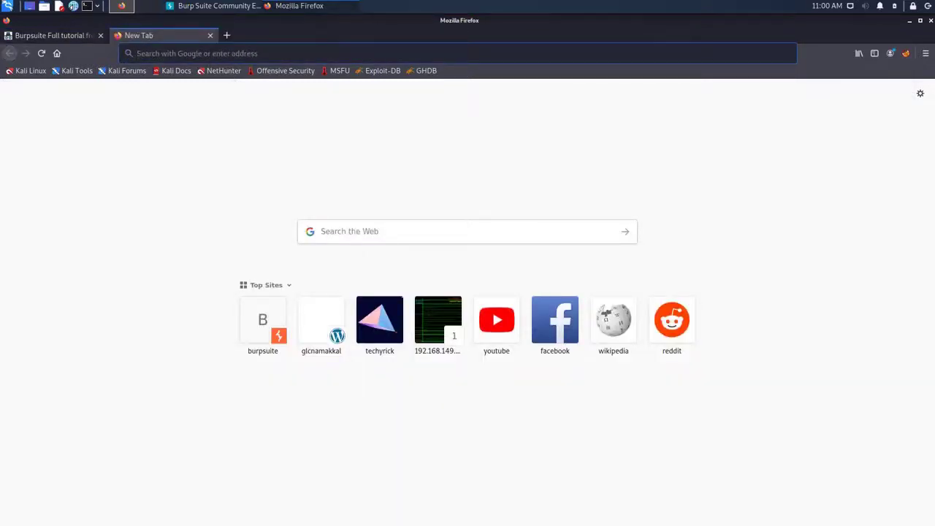
left_click(926, 54)
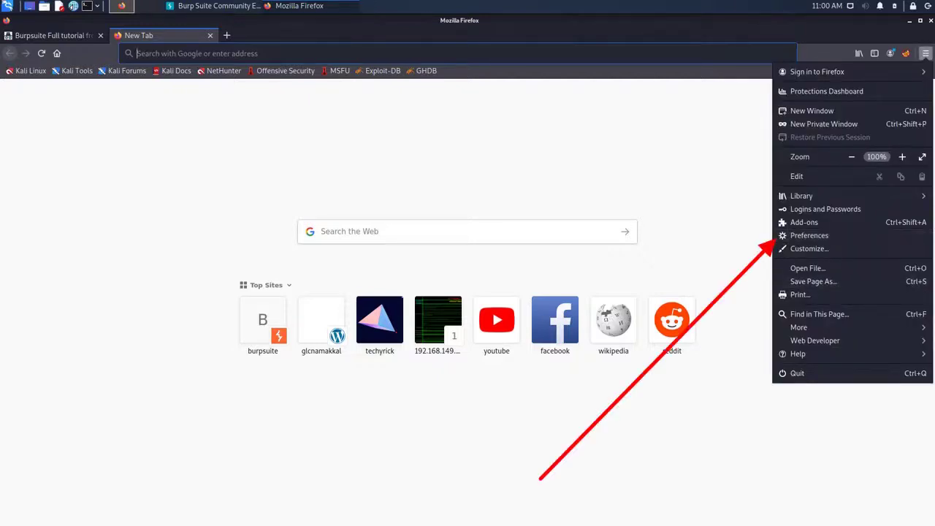
left_click(809, 235)
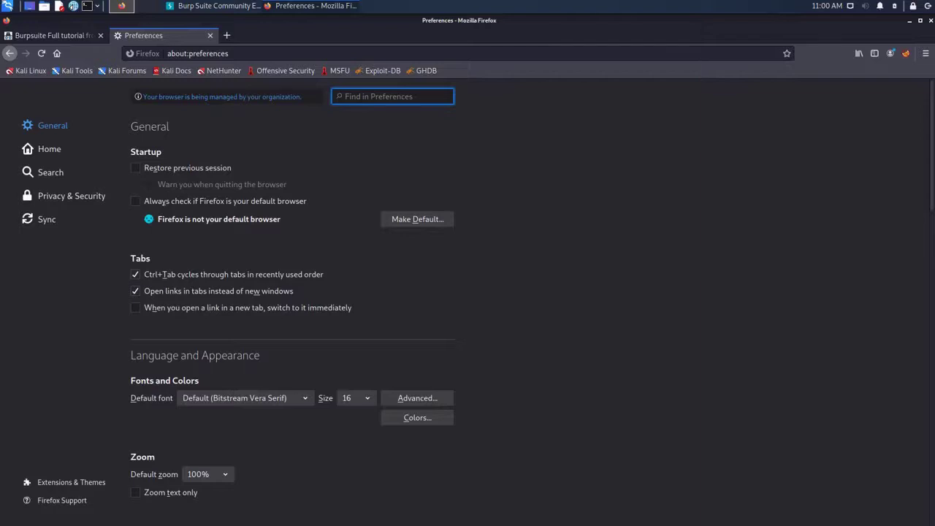
scroll(293, 292, "down", 15)
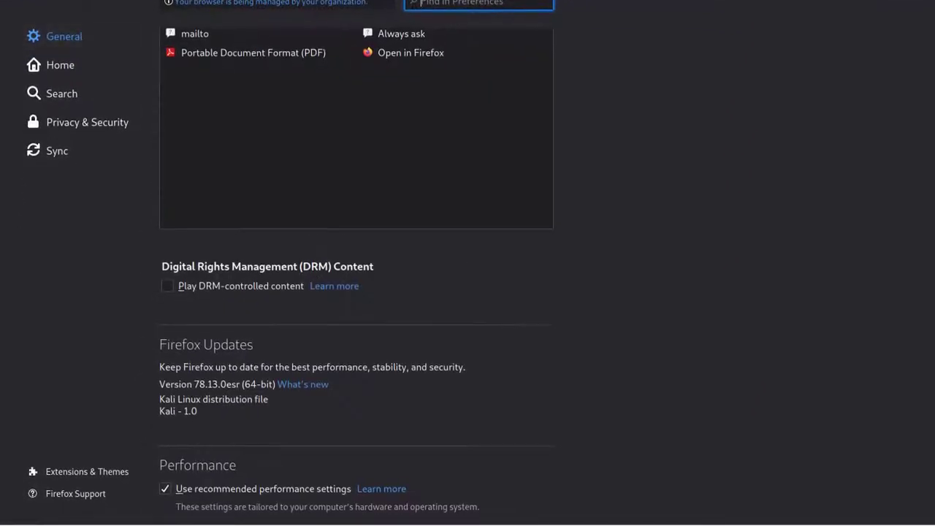
scroll(293, 293, "down", 5)
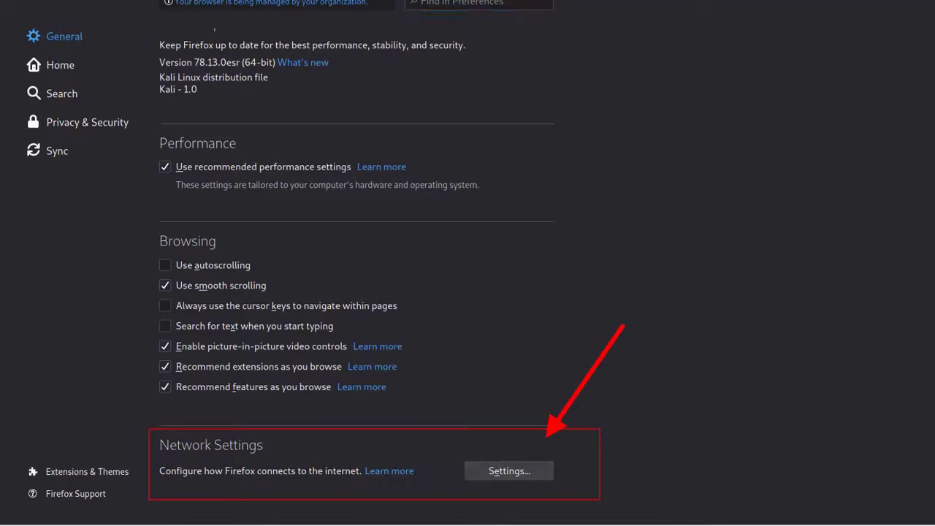
left_click(509, 471)
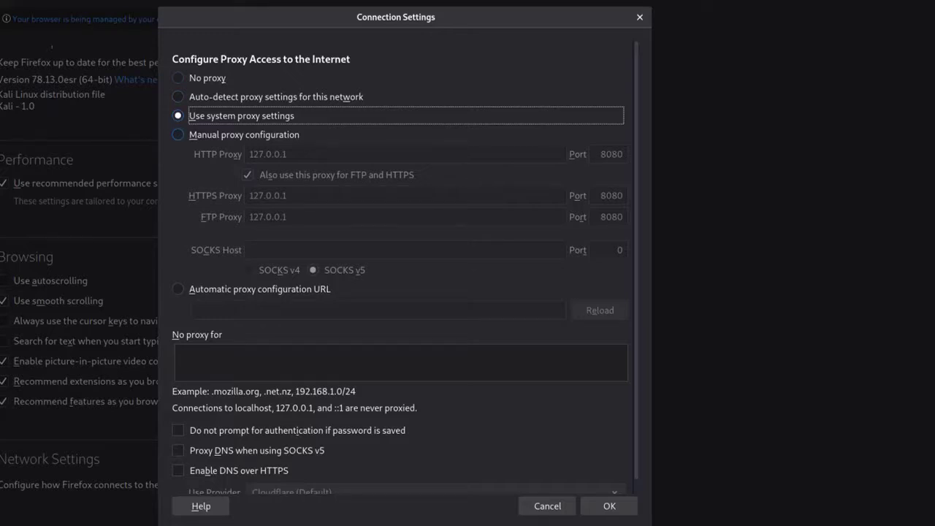
Step: Choose manual proxy configuration for Firefox and enter 127.0.0.1 as the HTTP proxy
key("Down")
key("Tab")
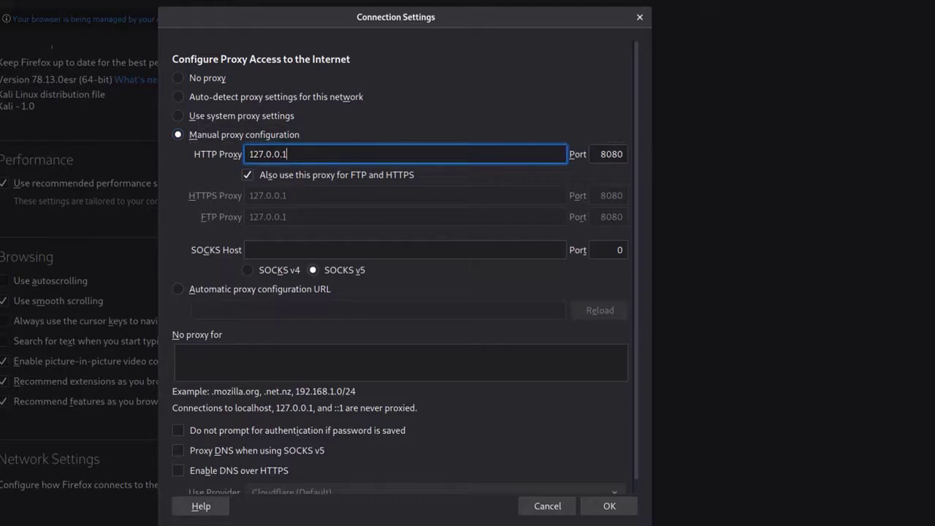
key("shift+Left")
key("shift+Left")
key("shift+Left")
key("shift+Left")
key("shift+Left")
key("shift+Left")
key("shift+Left")
key("shift+Left")
key("shift+Left")
key("BackSpace")
type("127.0.0.1")
key("Tab")
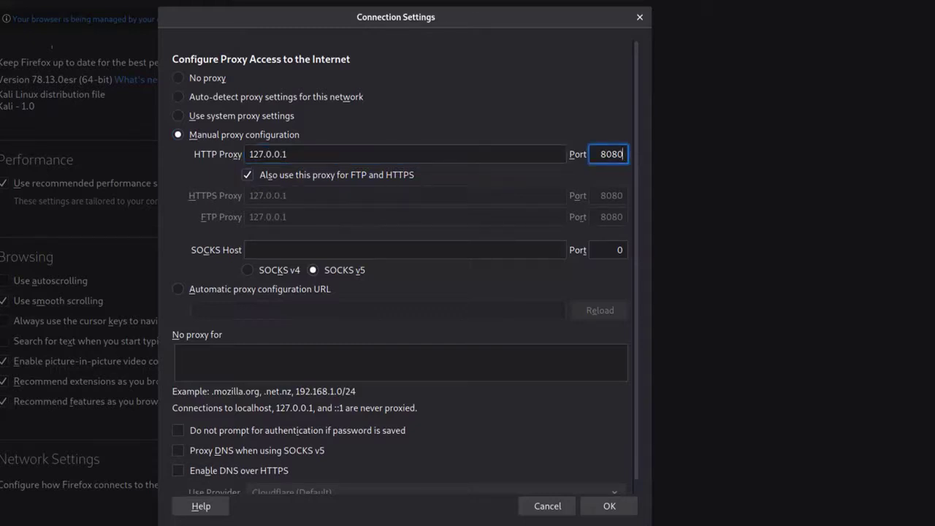
Step: Keep the HTTP proxy also in use for FTP and HTTPS on port 8080, and save the connection settings
scroll(405, 269, "down", 1)
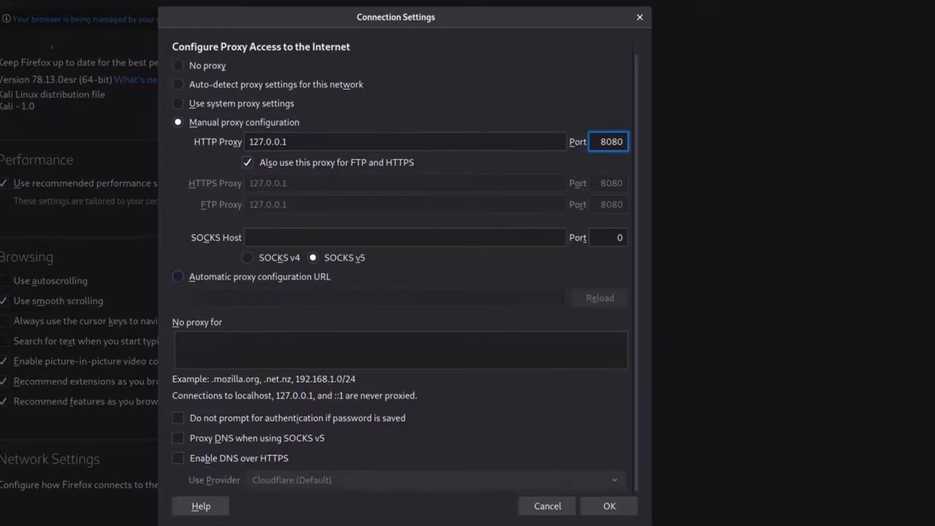
key("Tab")
key("space")
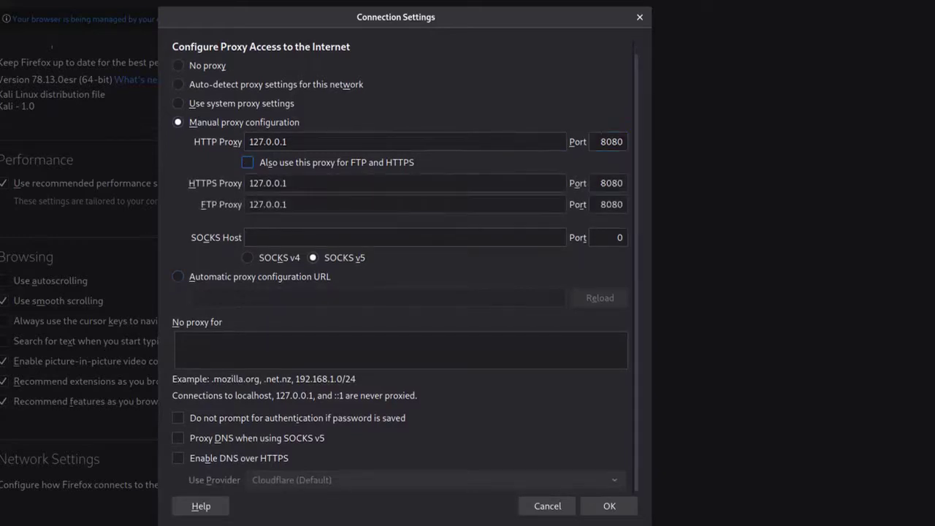
key("space")
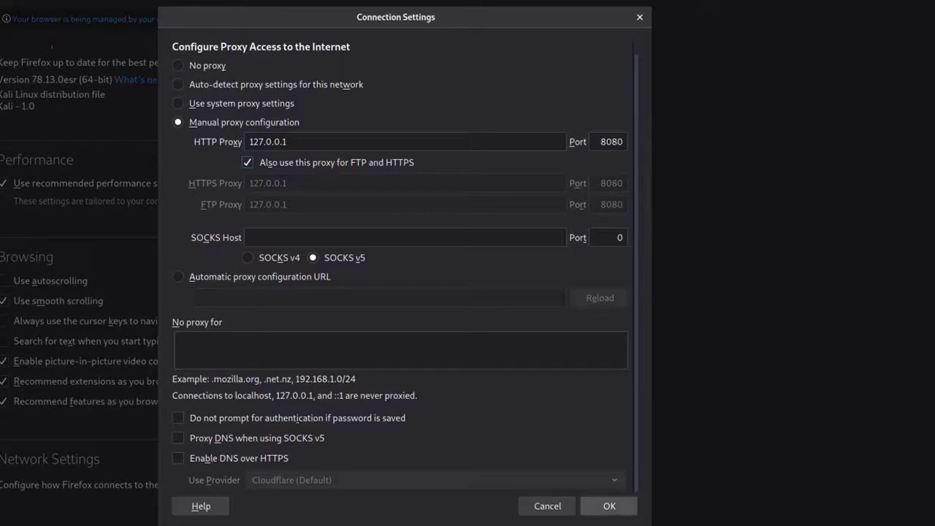
left_click(609, 505)
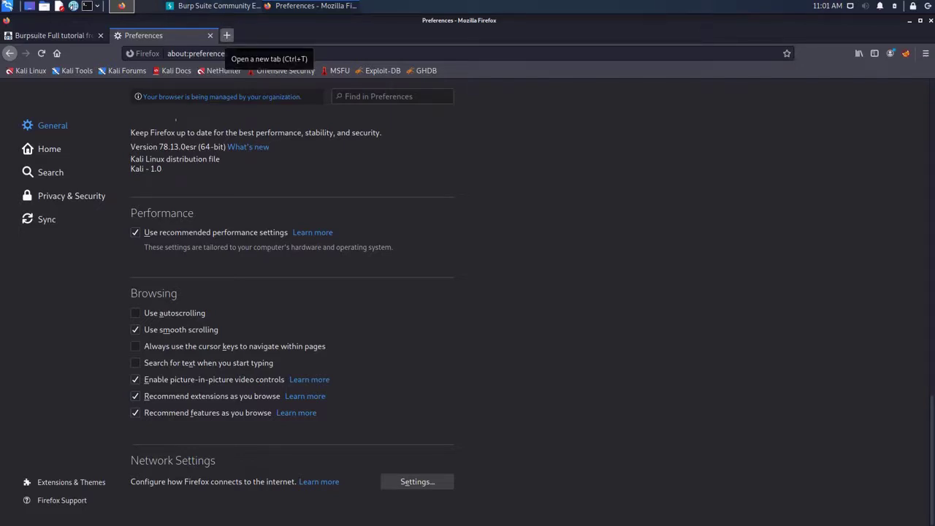
Step: Search for "foxy proxy download" in a new tab, view the FoxyProxy Standard add-on page and close it
left_click(226, 35)
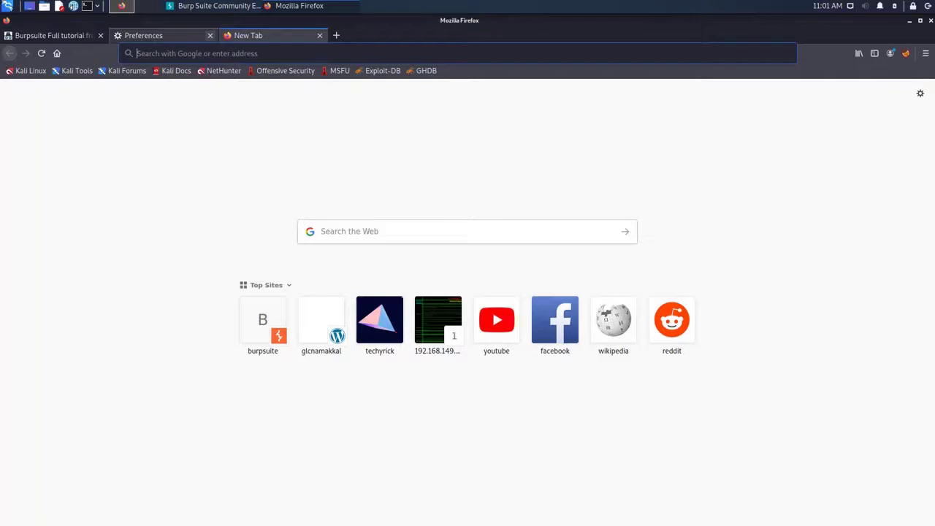
key("alt+Tab")
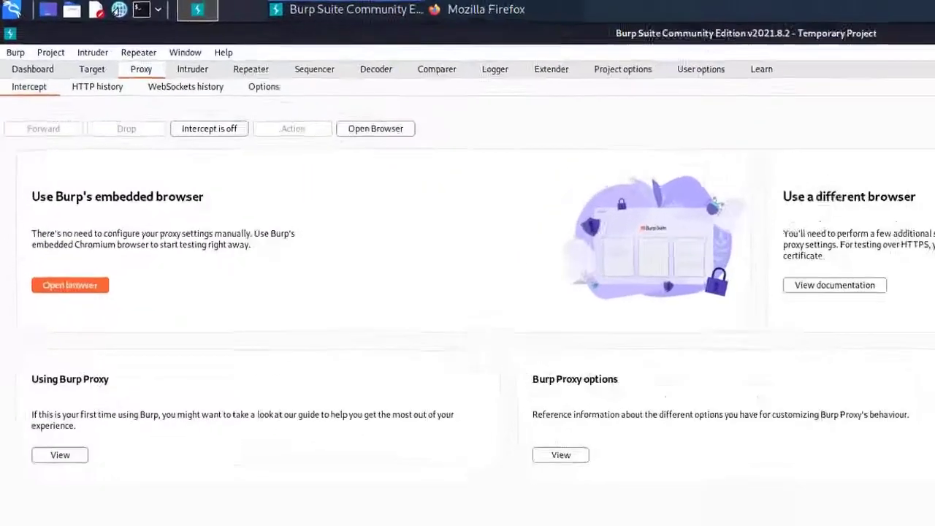
key("alt+Tab")
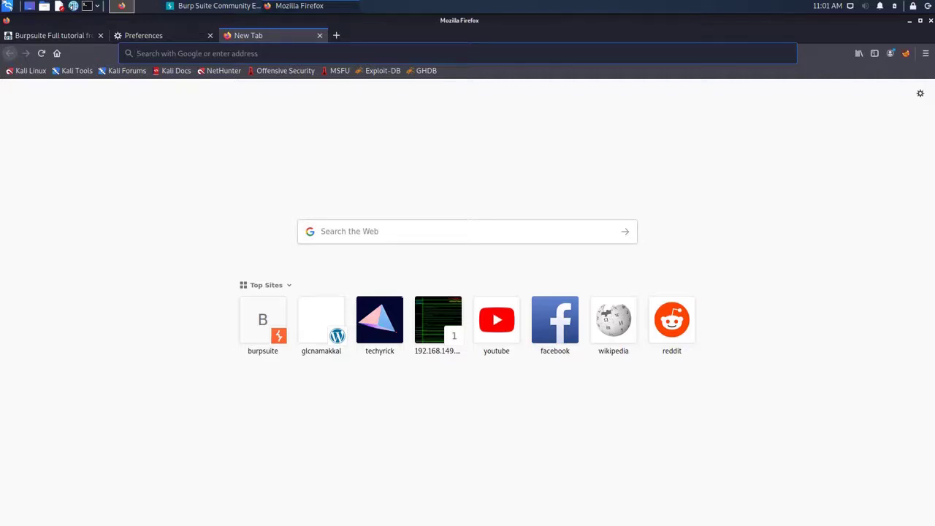
type("foxy p")
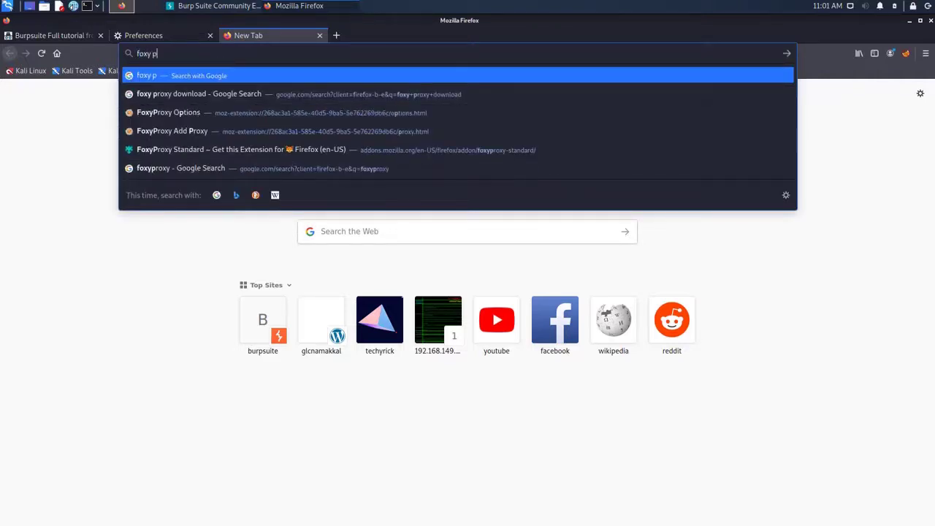
type("roxy")
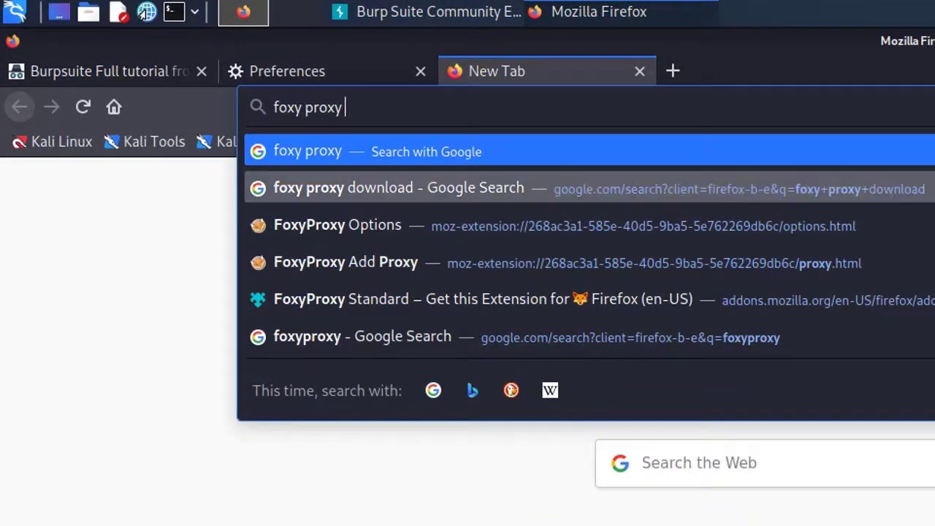
left_click(589, 188)
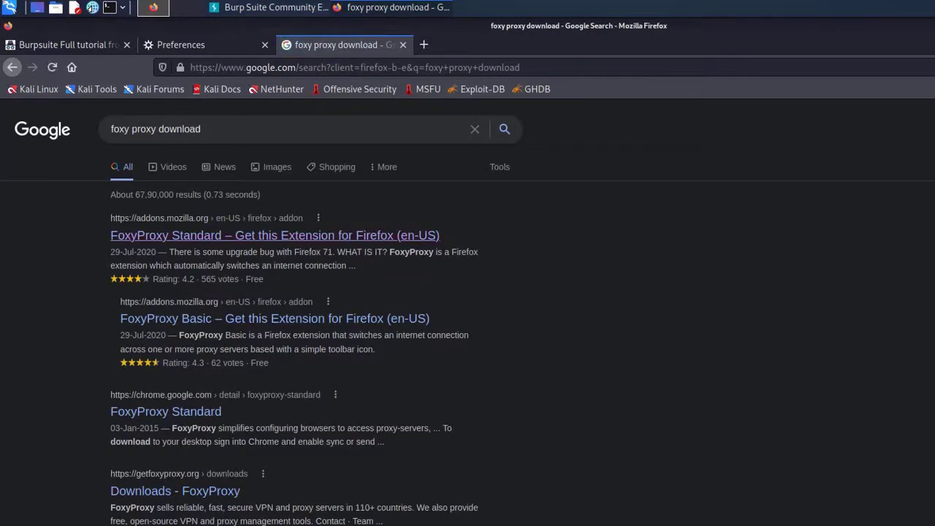
left_click(275, 236)
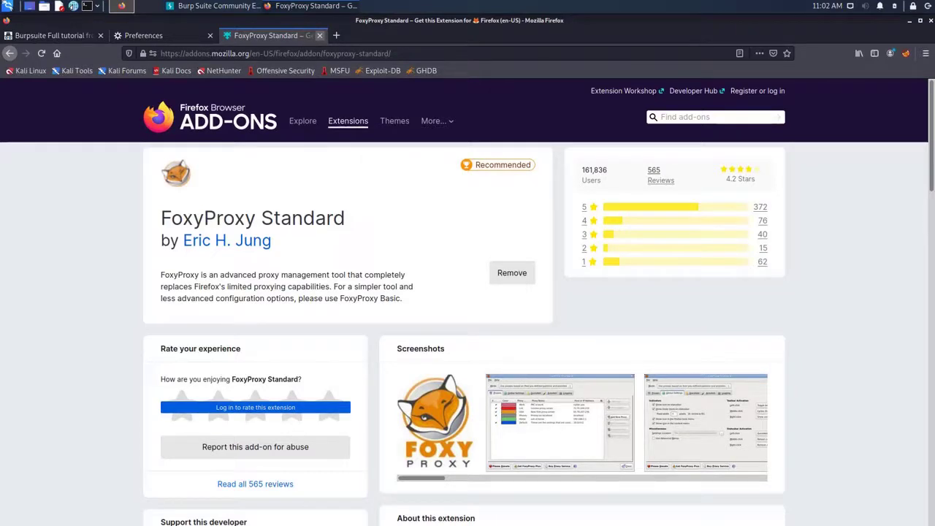
left_click(319, 35)
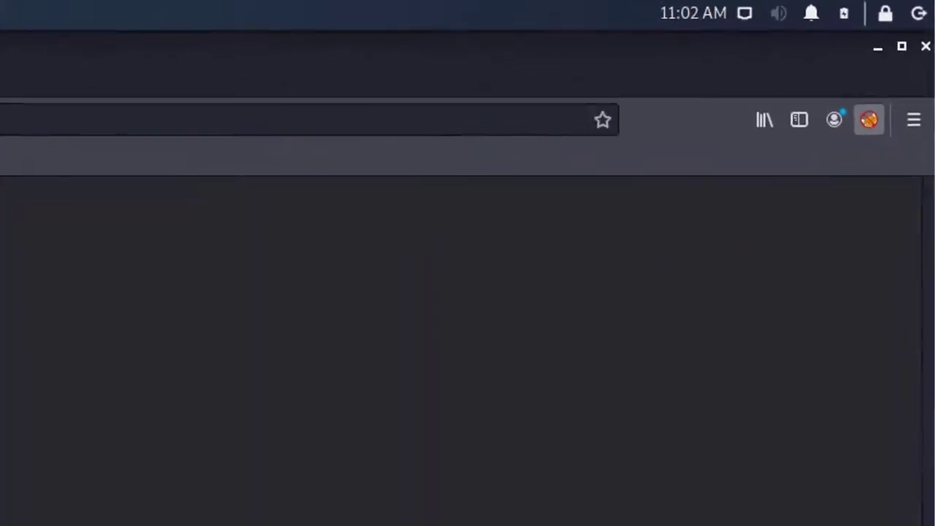
Step: Start a new proxy entry in the FoxyProxy options, titled burpsuite with the HTTP proxy type
left_click(869, 120)
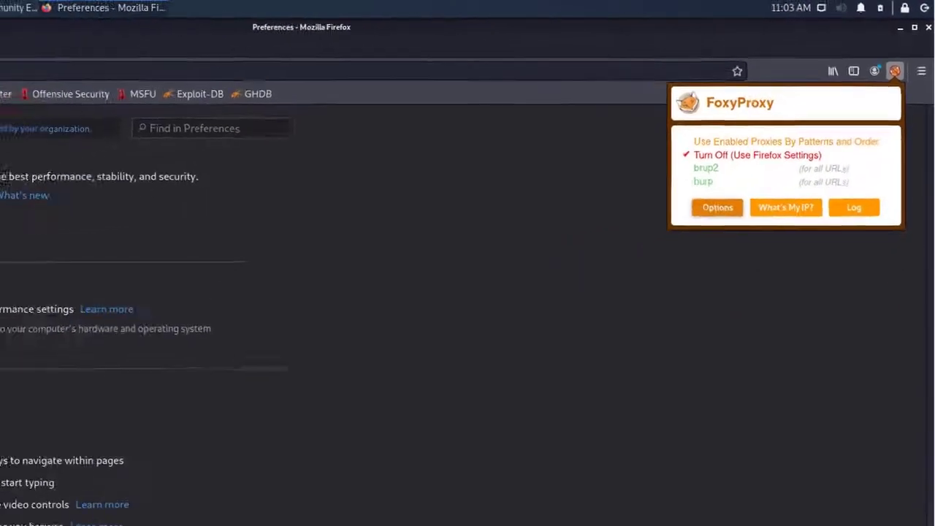
left_click(716, 209)
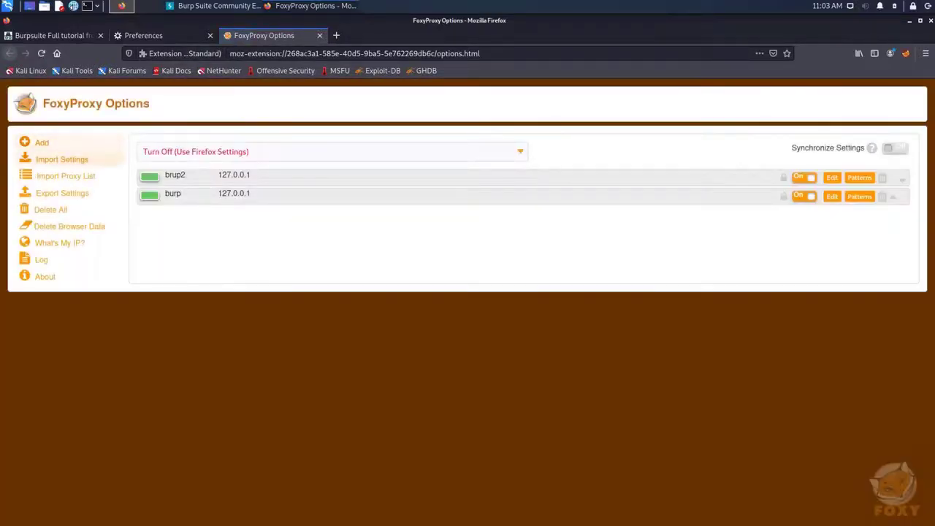
left_click(42, 143)
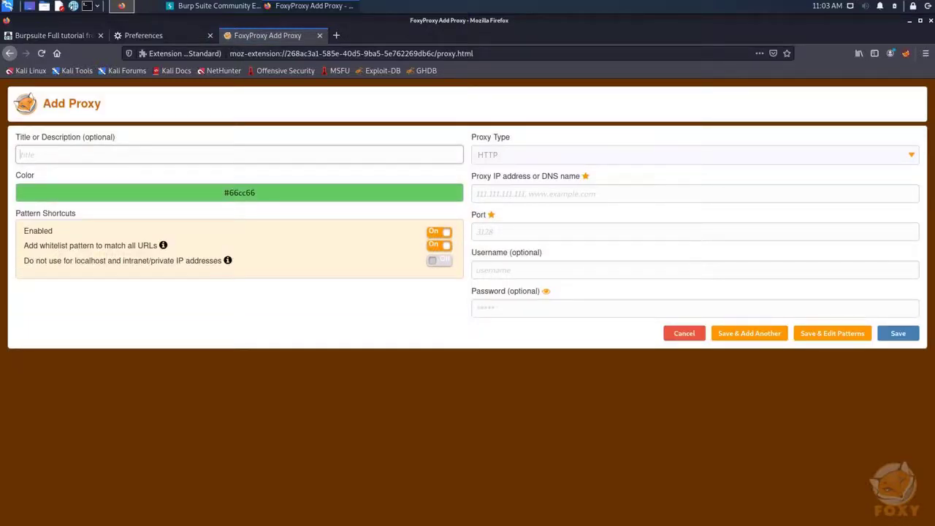
type("burp suite")
left_click(695, 155)
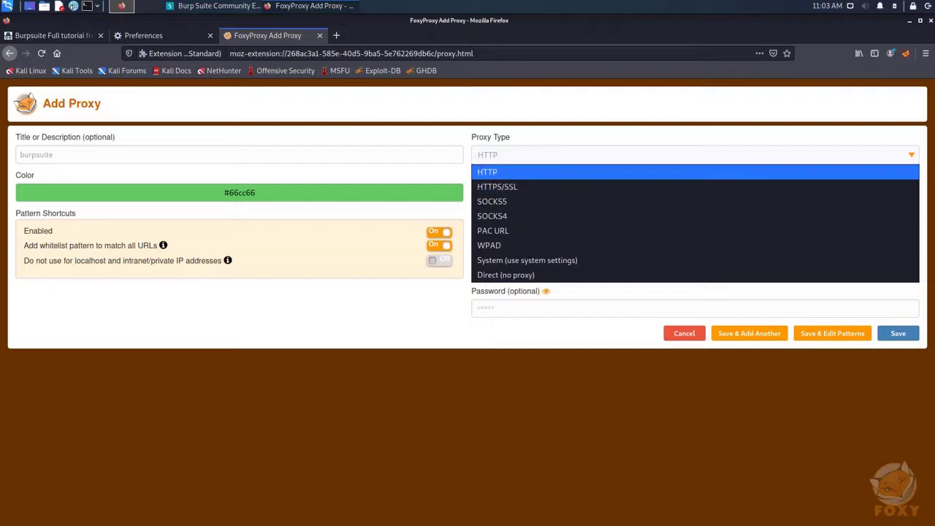
left_click(695, 172)
left_click(695, 155)
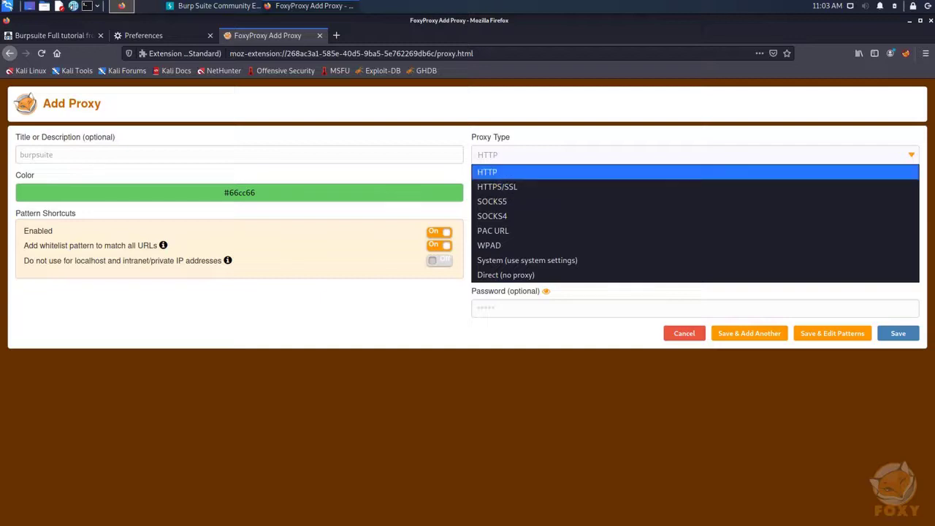
key("Return")
Step: Set the burpsuite proxy's IP address to 127.0.0.1 and its port to 8080, and save the entry
left_click(695, 193)
type("127.0.0")
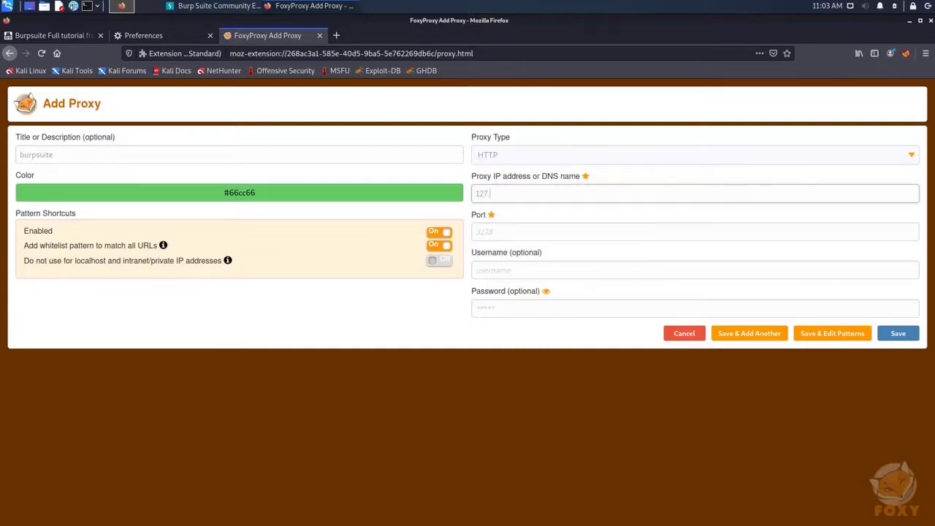
type(".1")
key("ctrl+a")
key("Right")
key("Tab")
type("8080")
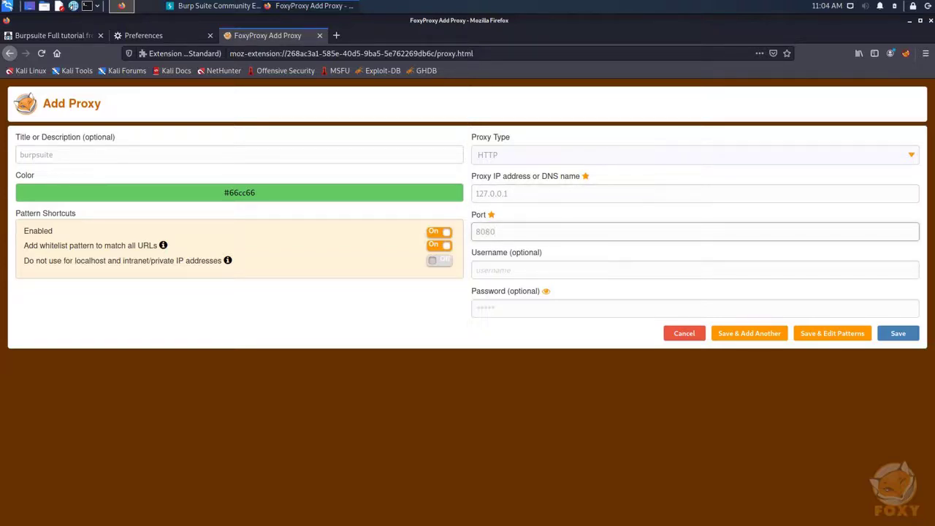
key("Tab")
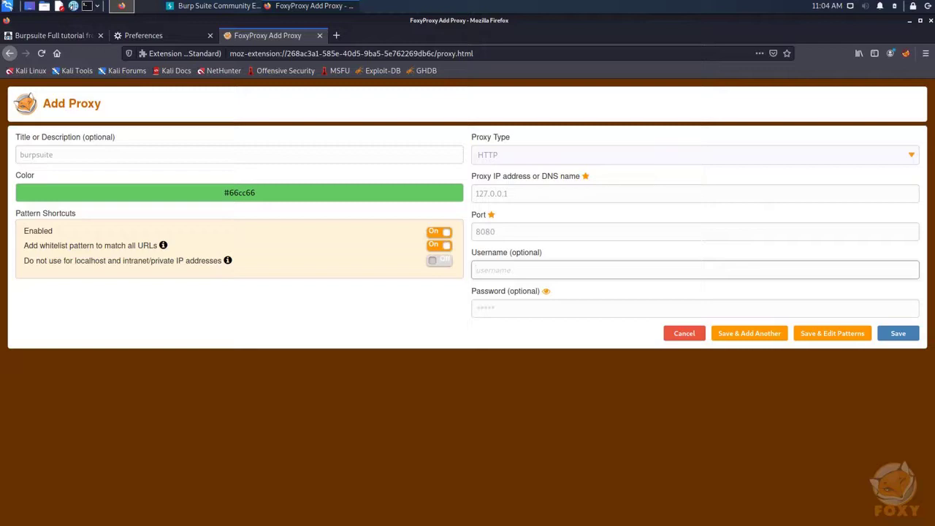
key("shift+Tab")
key("shift+Tab")
key("End")
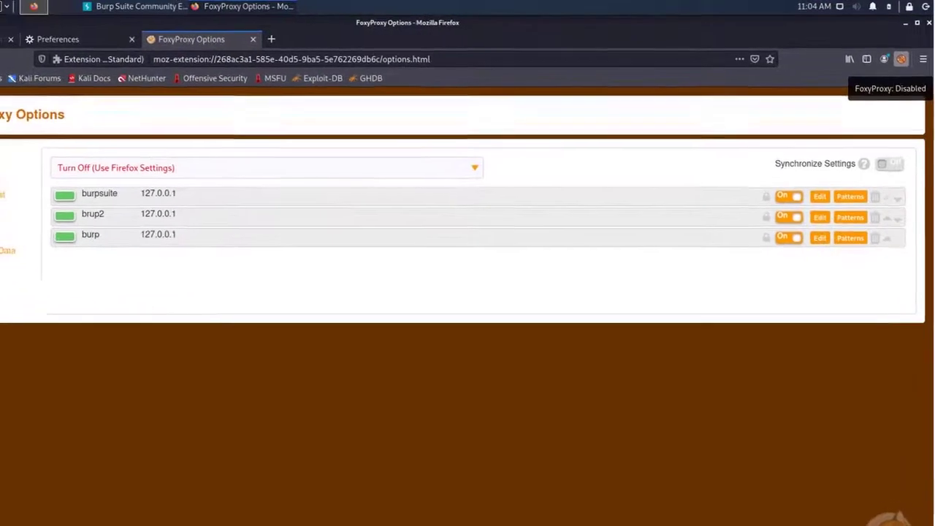
Step: Activate the burpsuite proxy for all URLs in FoxyProxy
left_click(900, 59)
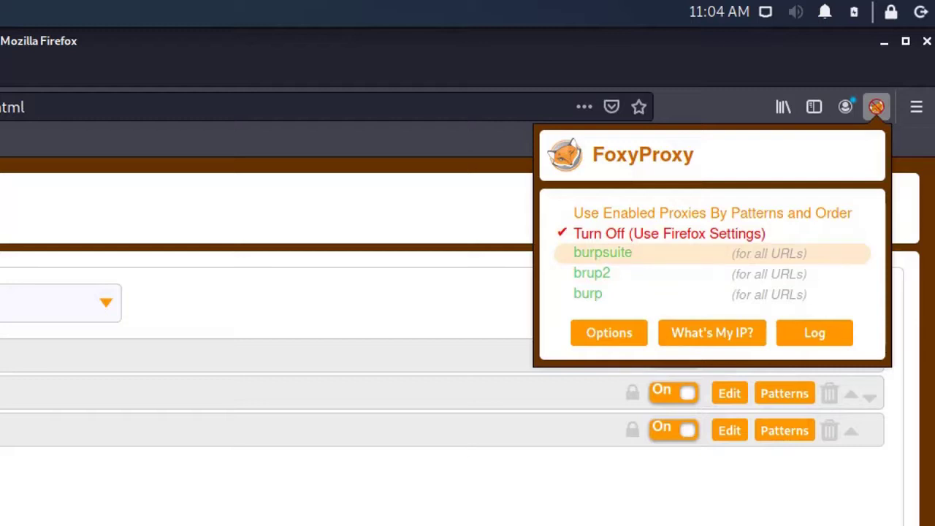
left_click(603, 252)
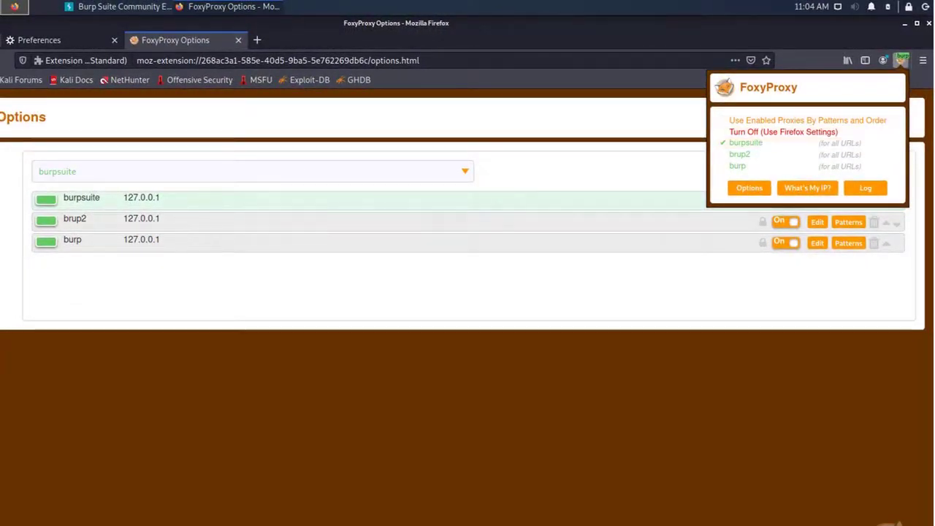
key("Escape")
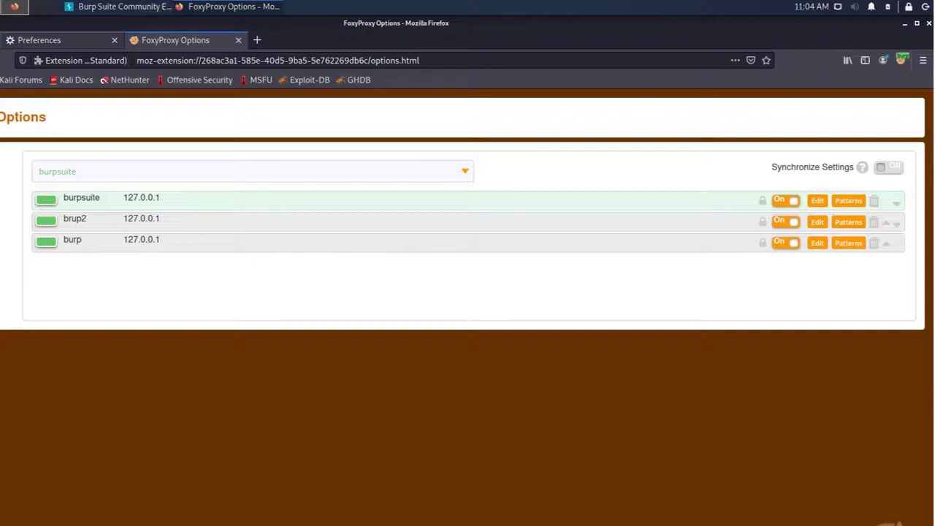
key("ctrl+Page_Up")
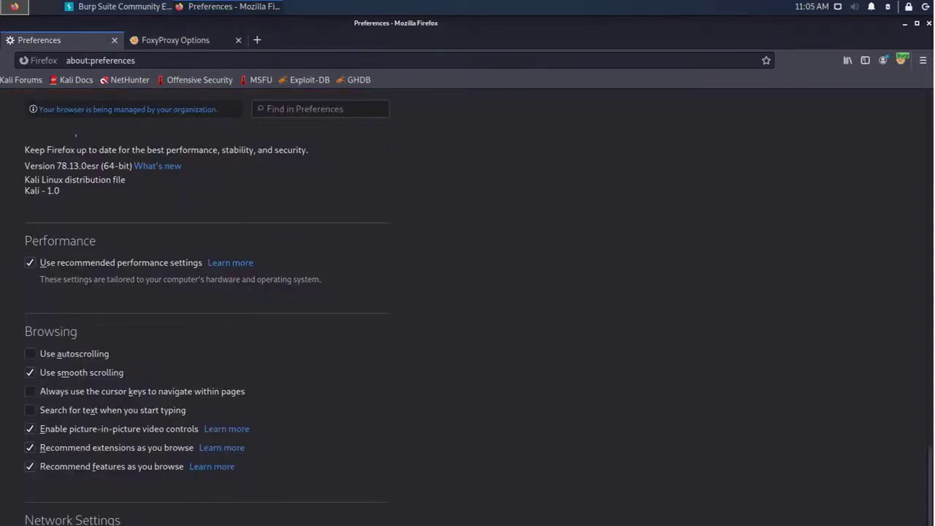
key("ctrl+Page_Down")
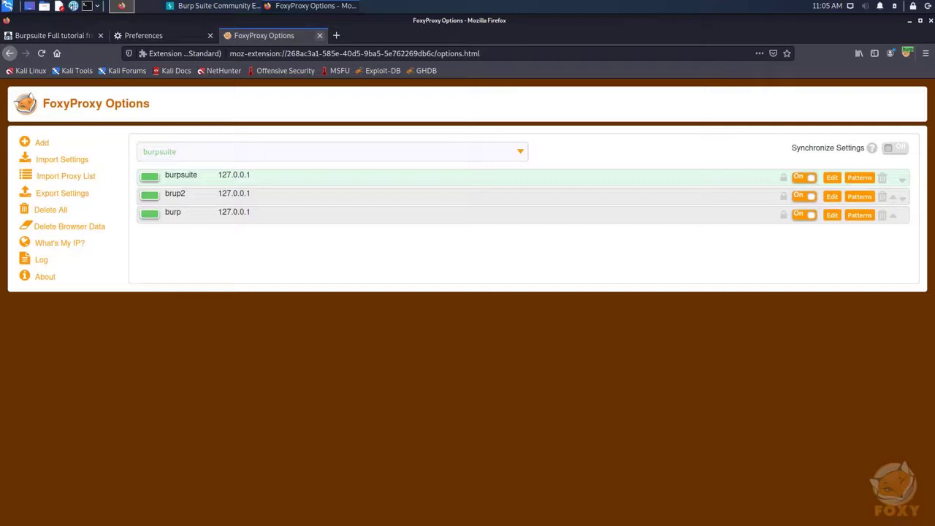
left_click(319, 35)
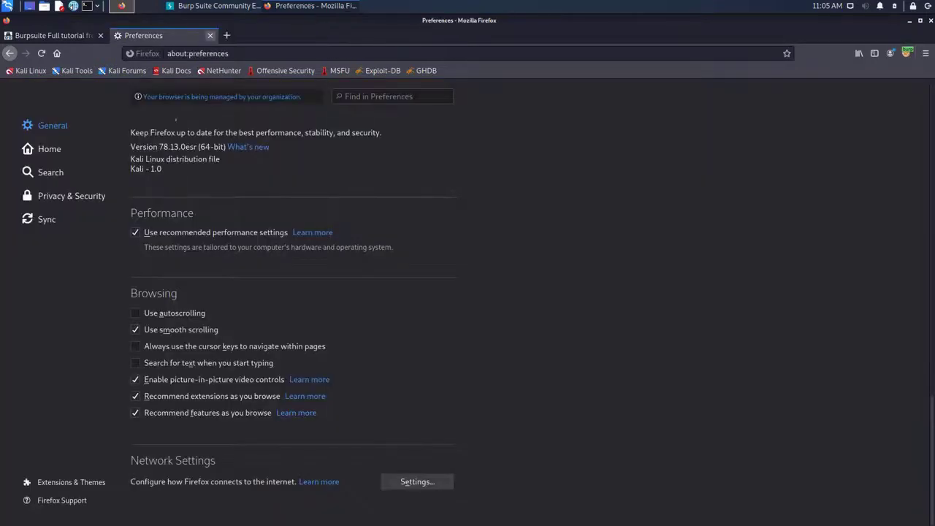
left_click(210, 35)
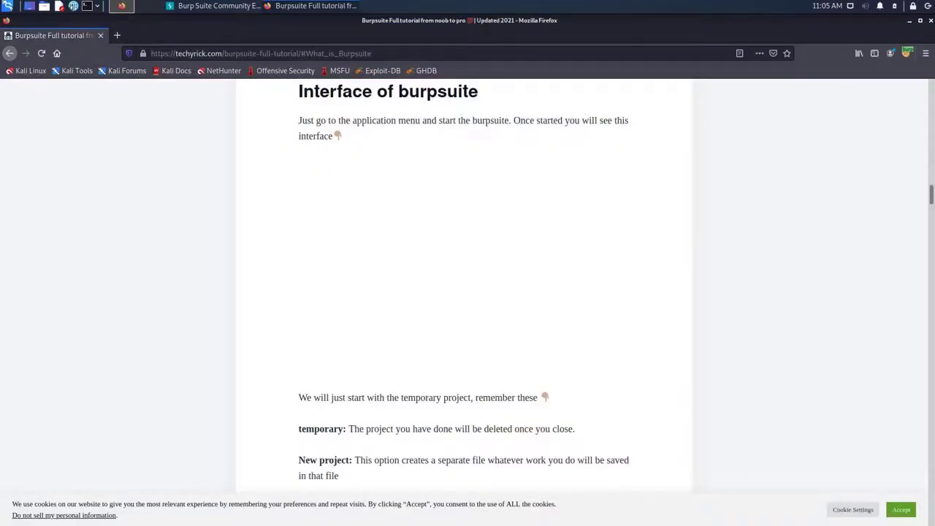
key("ctrl+t")
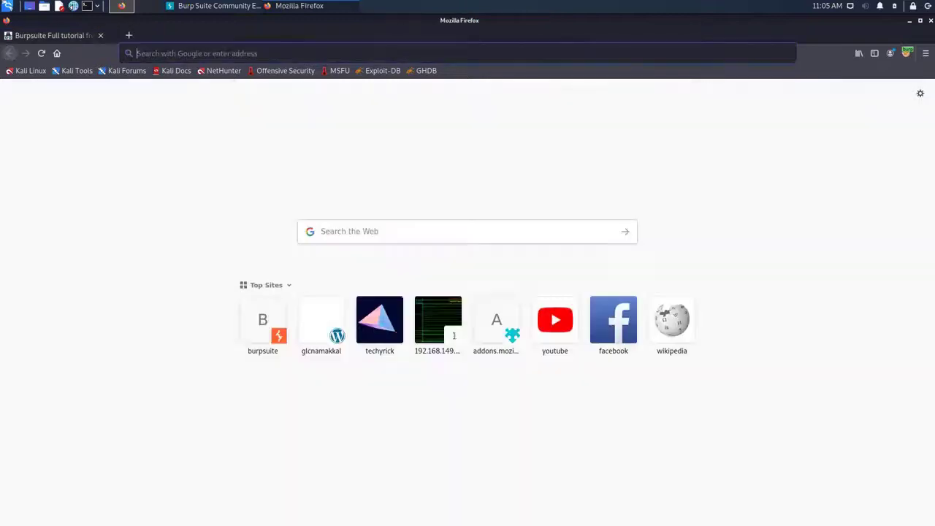
type("https")
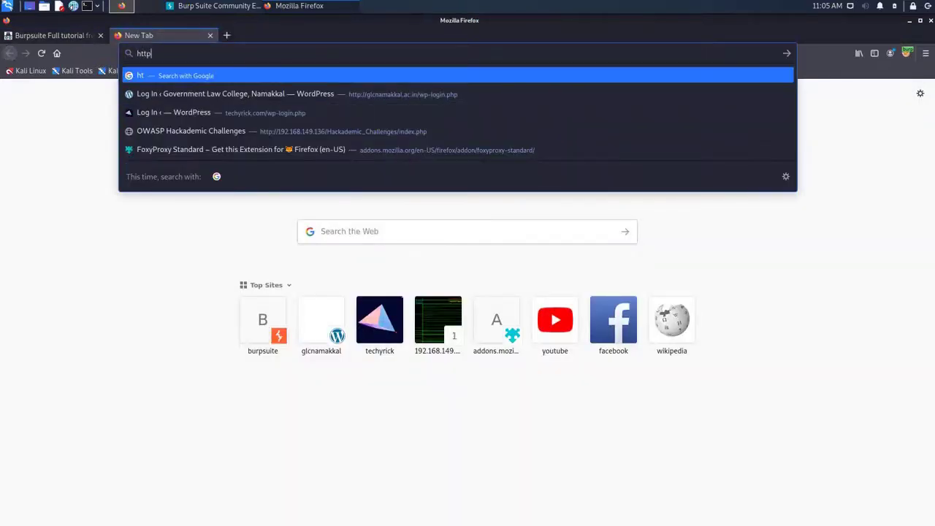
type("://burps")
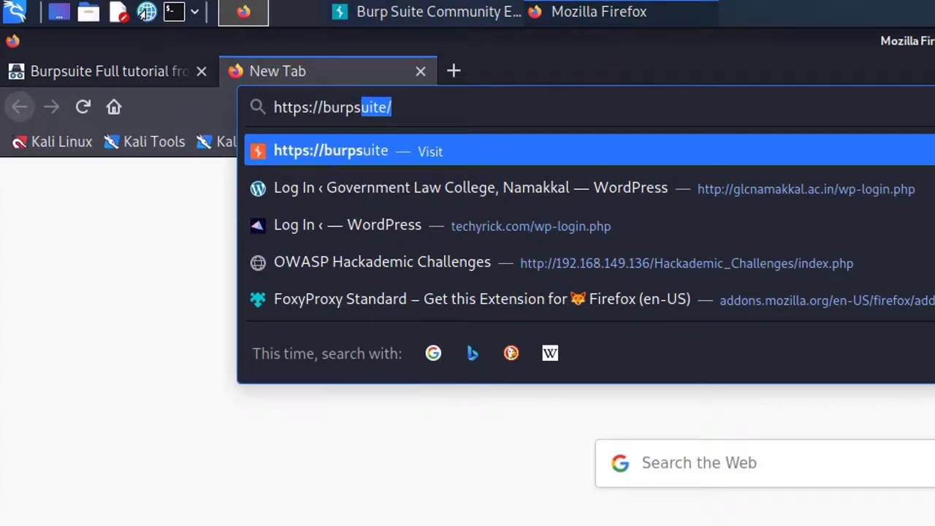
type("uite")
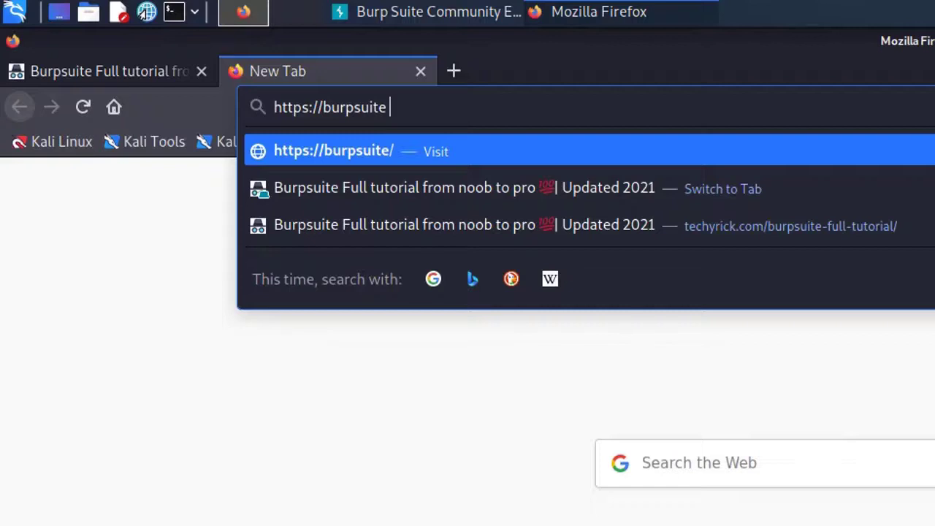
key("Return")
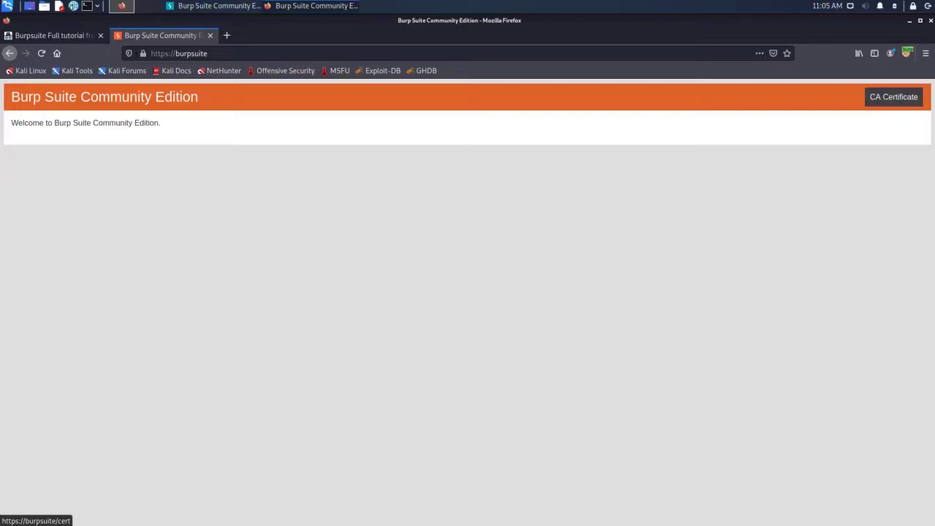
Step: Download Burp's CA certificate and save cacert.der to disk
left_click(894, 96)
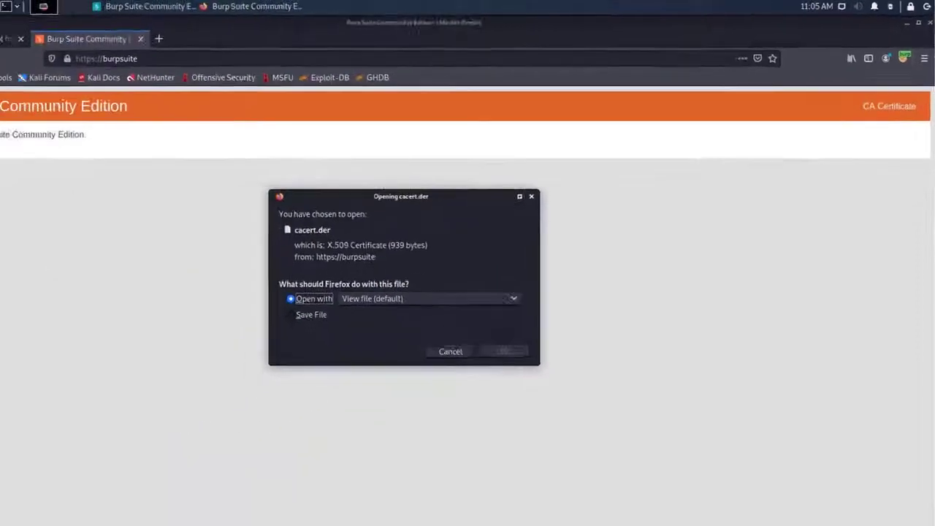
left_click(366, 287)
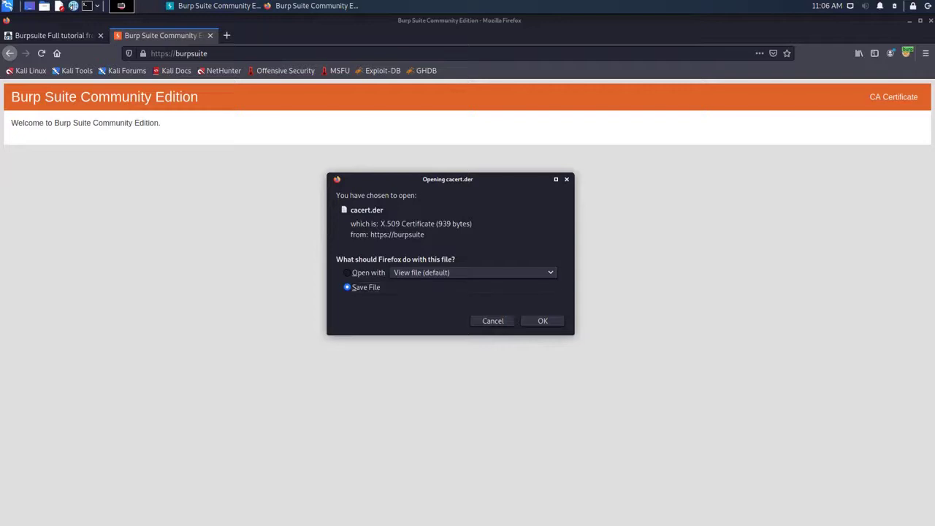
key("Return")
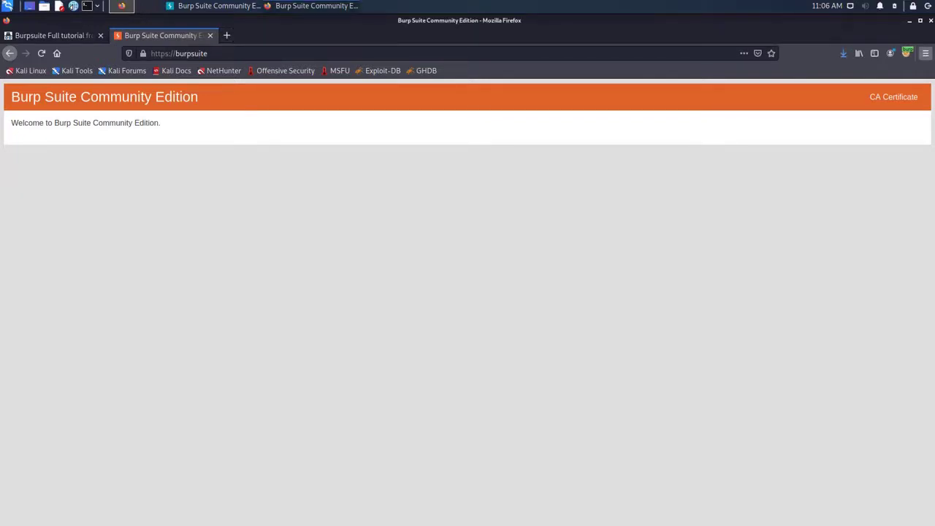
Step: Open the Certificate Manager from Firefox's Privacy & Security preferences
left_click(926, 54)
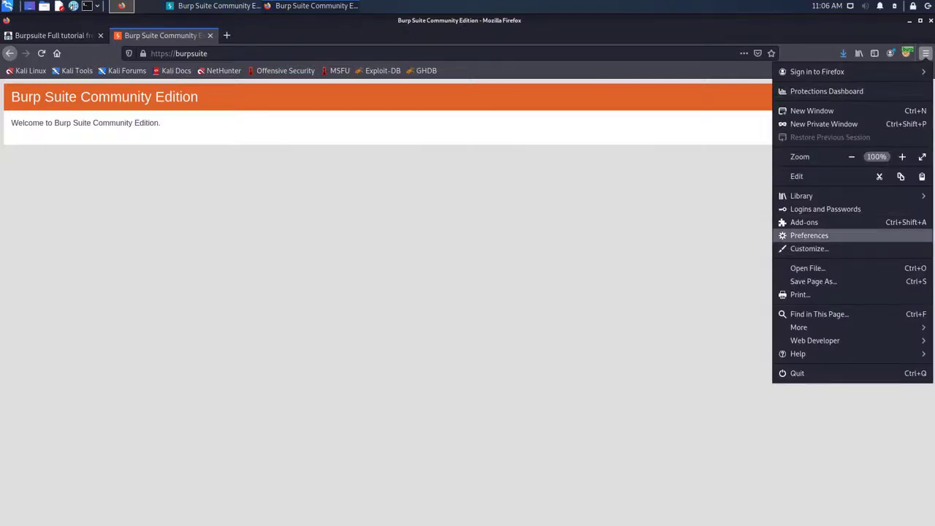
left_click(810, 236)
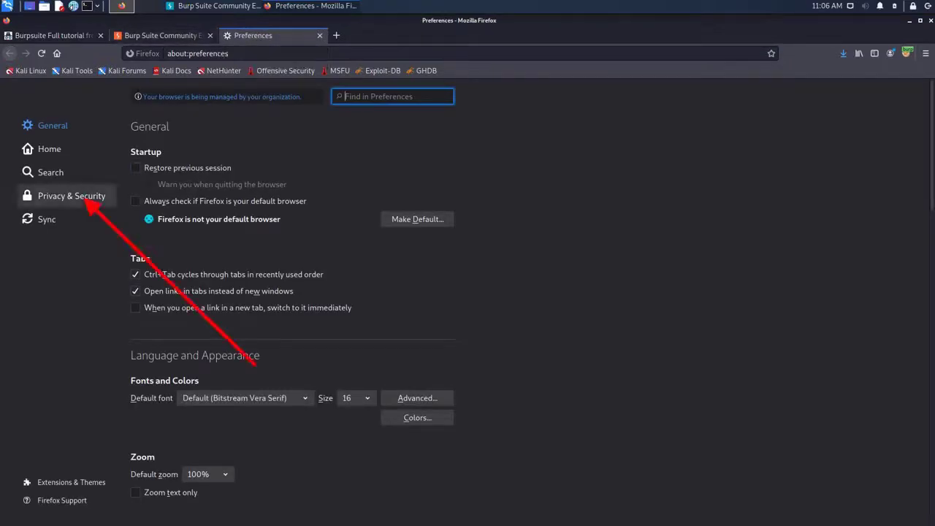
left_click(71, 196)
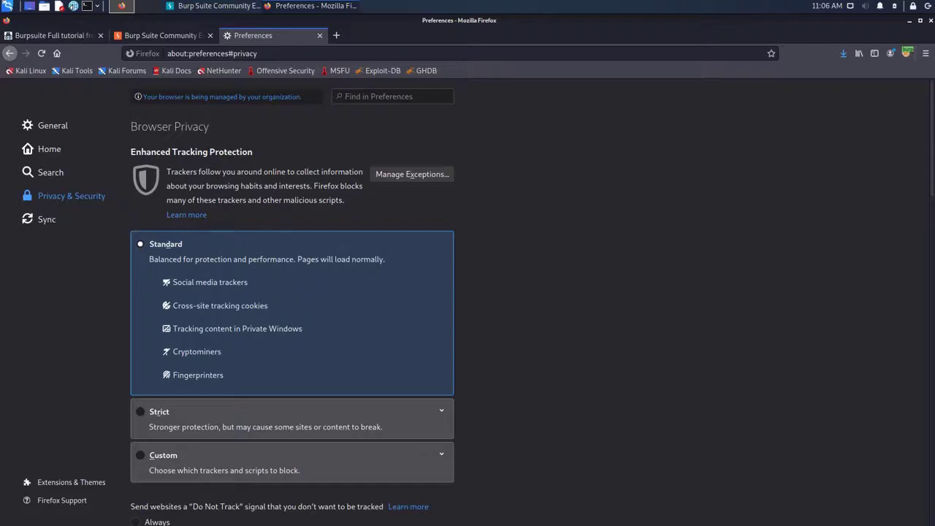
scroll(293, 293, "down", 10)
scroll(292, 292, "down", 12)
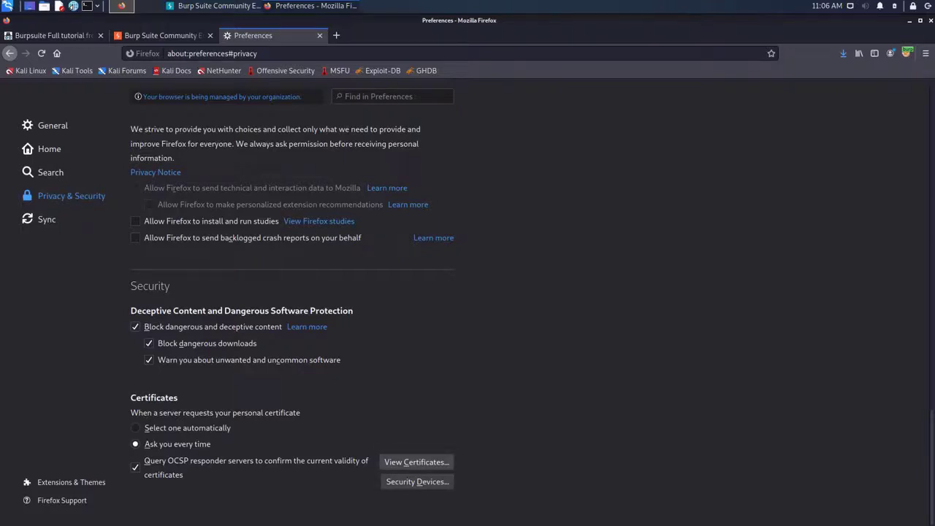
left_click(417, 462)
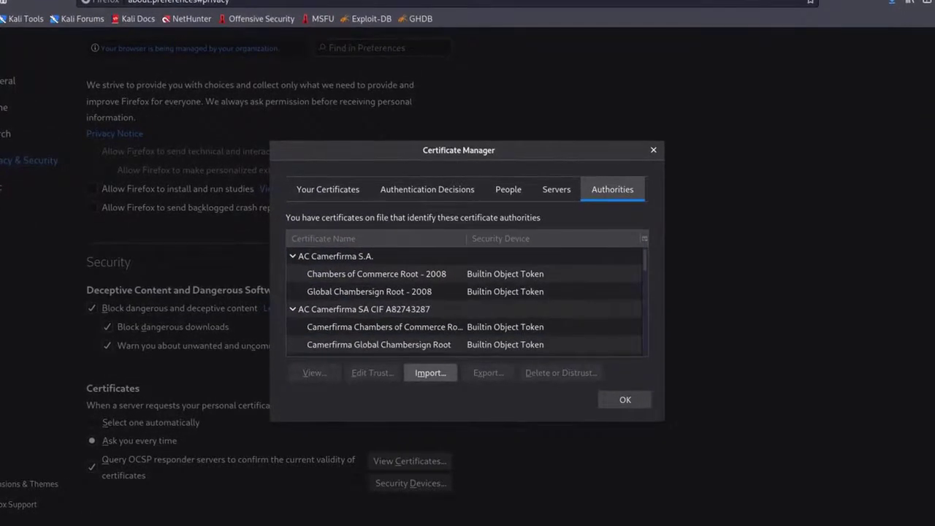
left_click(430, 373)
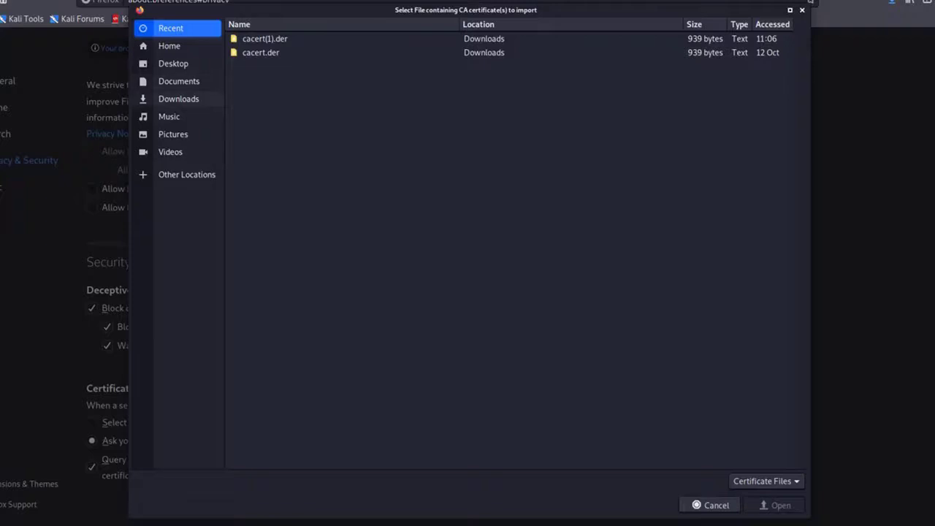
left_click(179, 98)
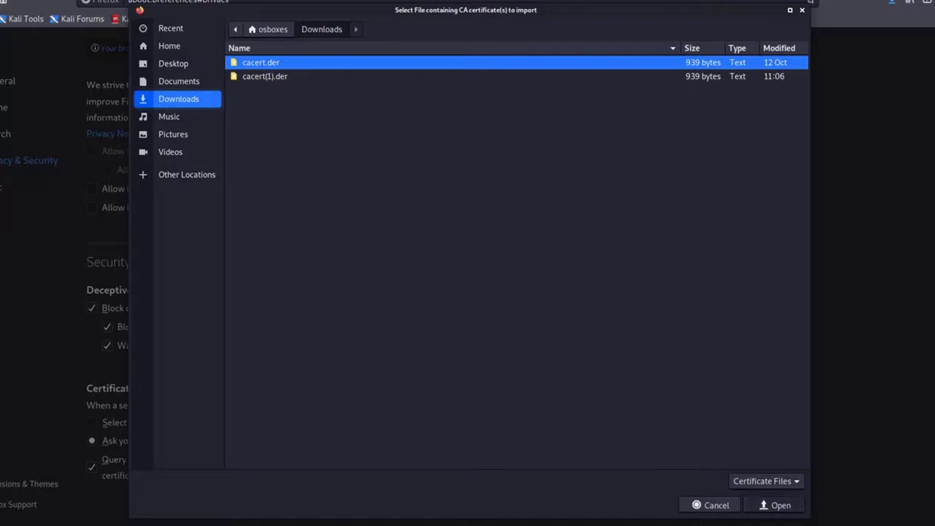
left_click(802, 10)
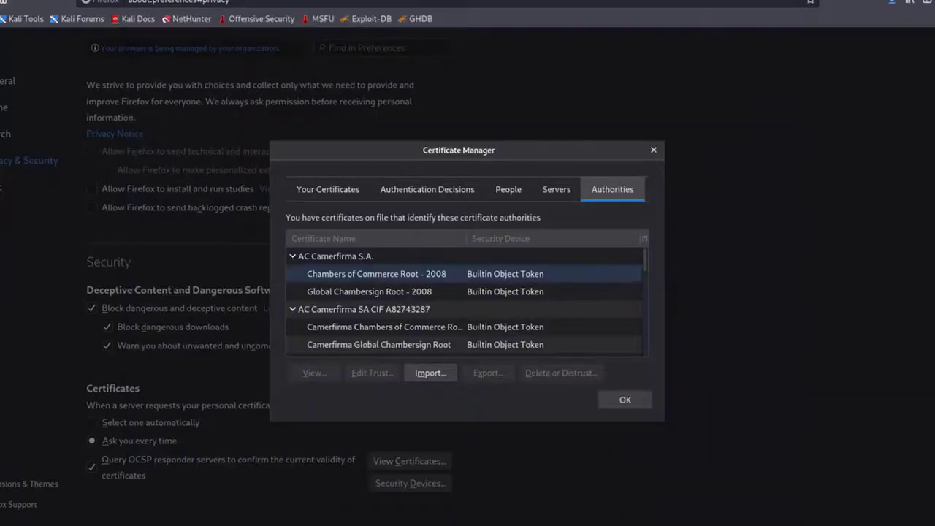
Step: Find the PortSwigger CA certificate among the certificate authorities and examine its details
scroll(466, 300, "down", 10)
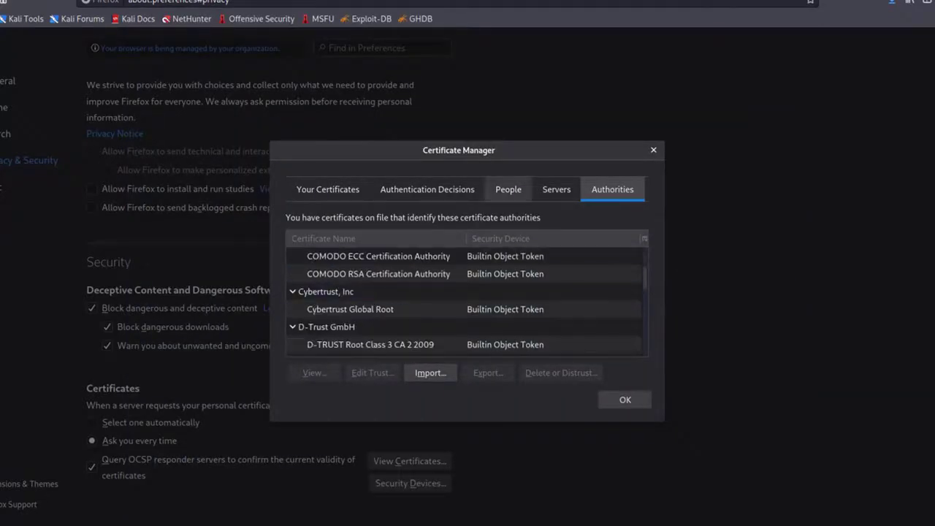
scroll(466, 296, "down", 5)
scroll(466, 299, "down", 10)
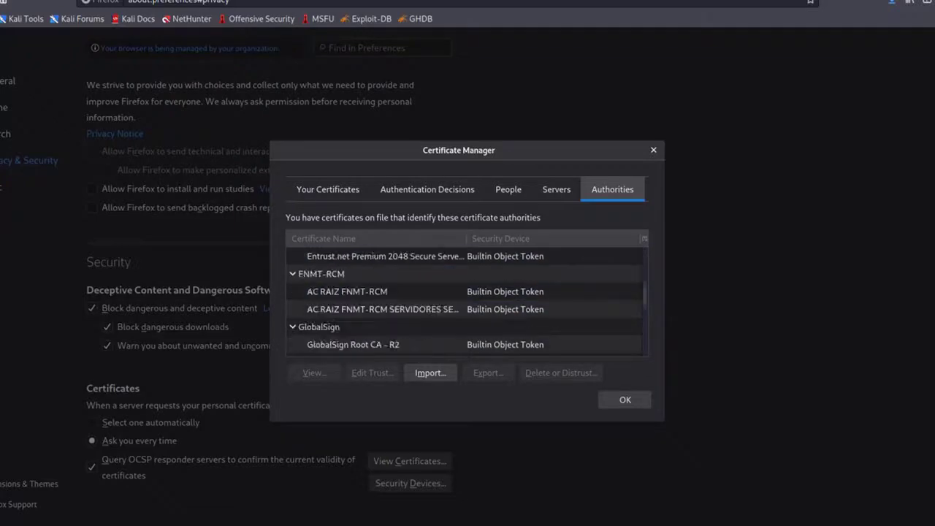
scroll(466, 299, "down", 5)
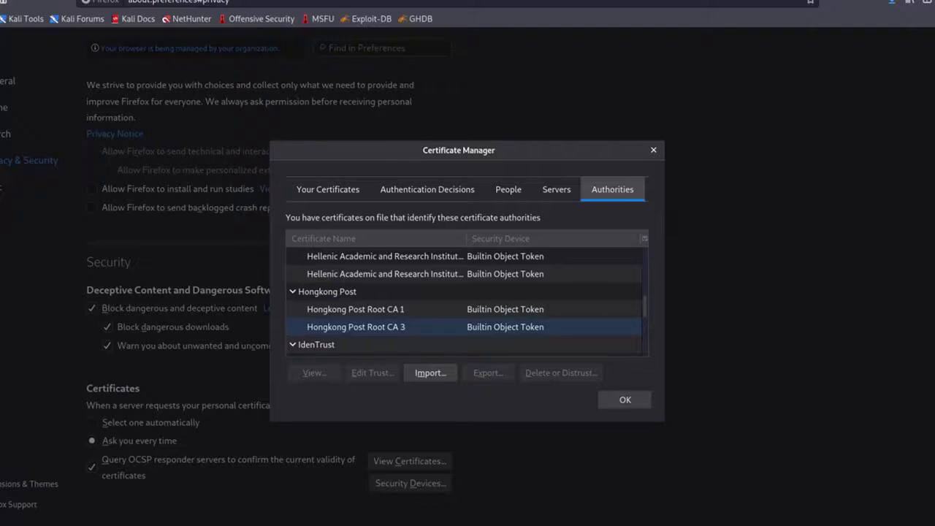
scroll(466, 299, "down", 3)
scroll(466, 300, "down", 5)
scroll(467, 300, "up", 4)
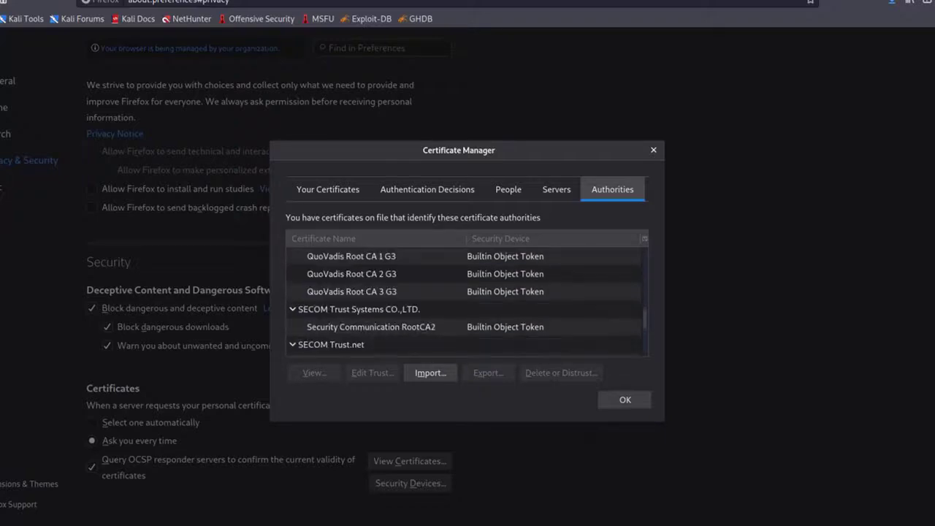
scroll(467, 322, "down", 2)
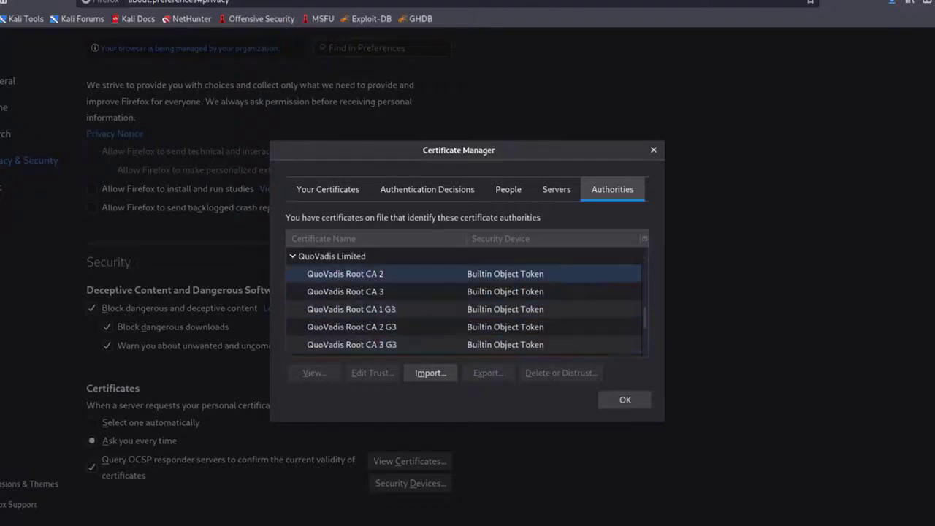
scroll(466, 322, "up", 1)
left_click(343, 292)
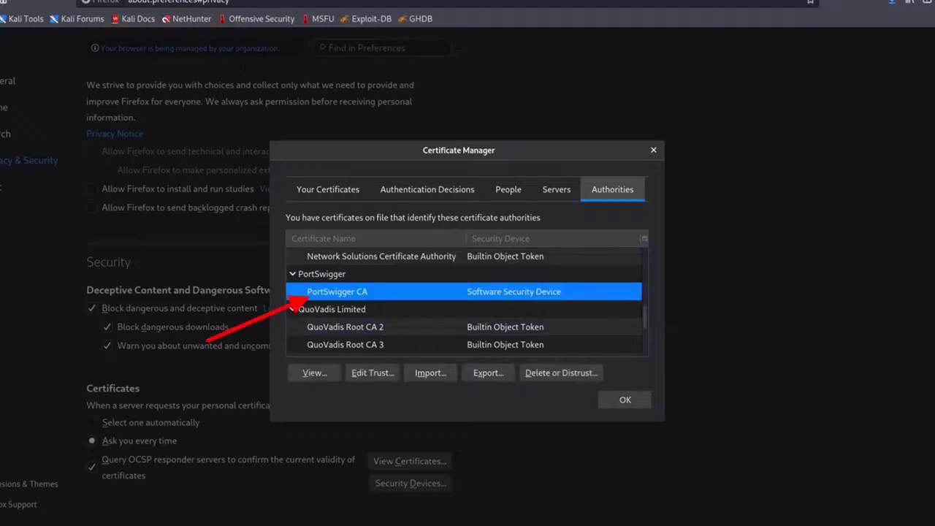
left_click(314, 372)
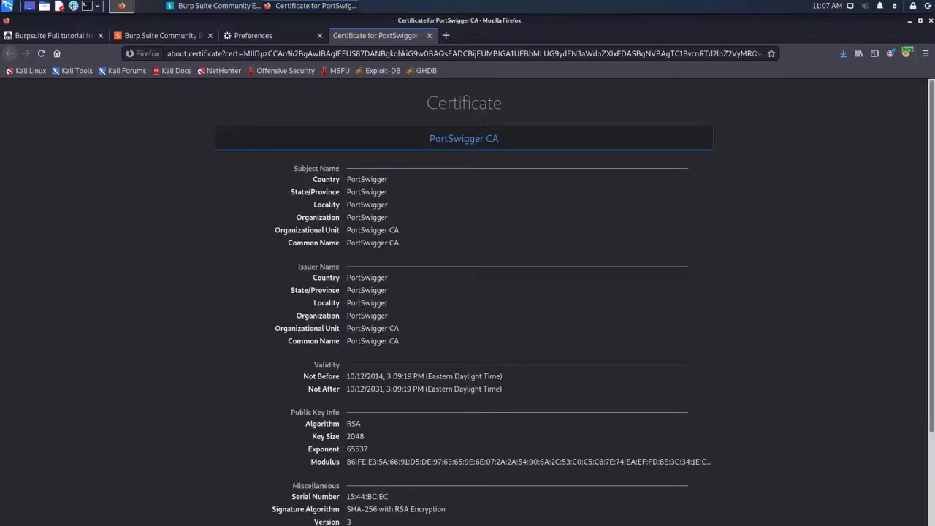
scroll(464, 292, "down", 3)
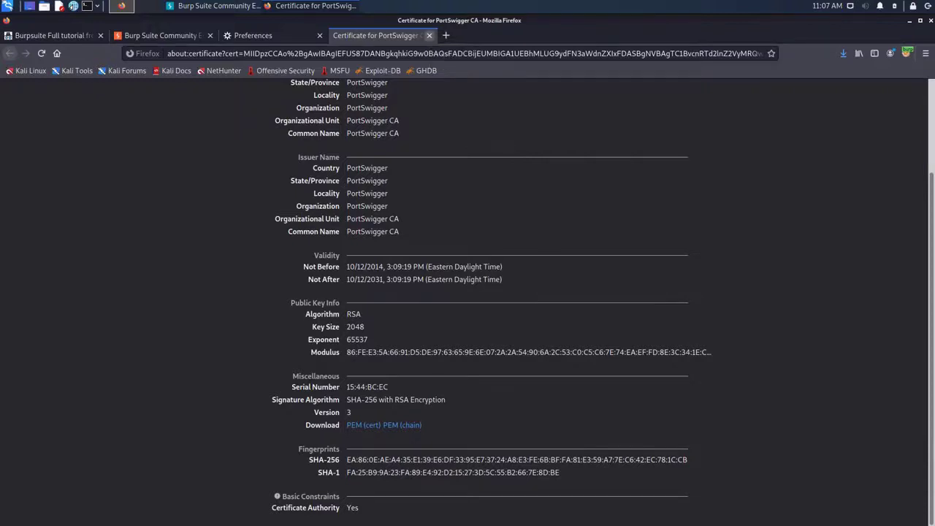
Step: Close the PortSwigger CA certificate, Preferences and burpsuite pages
left_click(430, 35)
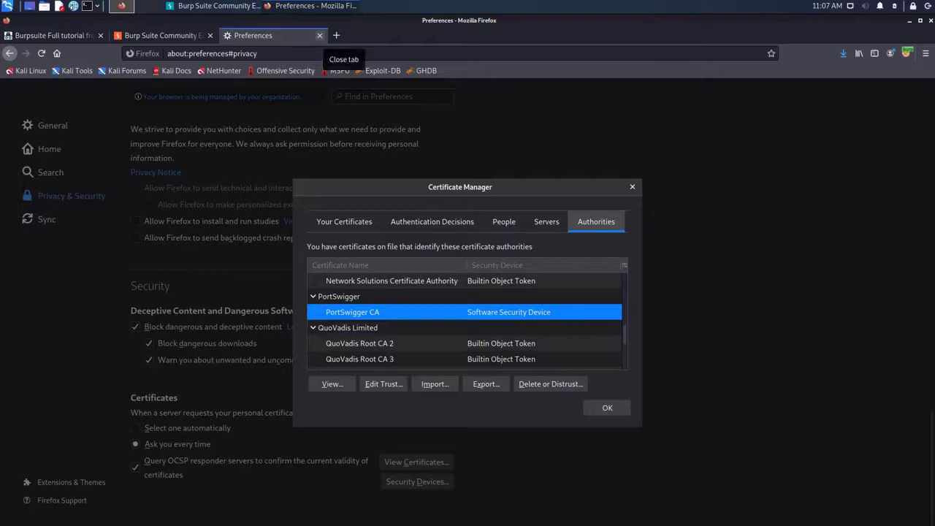
left_click(320, 35)
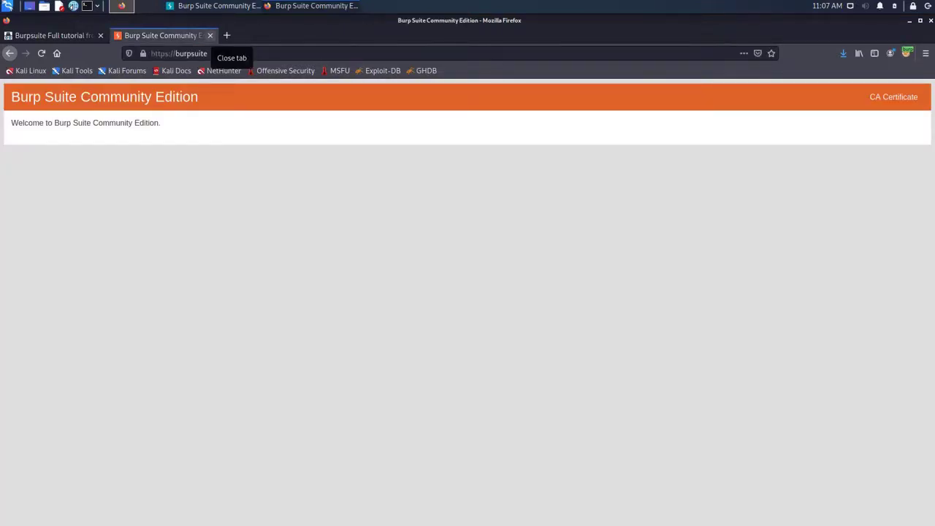
left_click(210, 35)
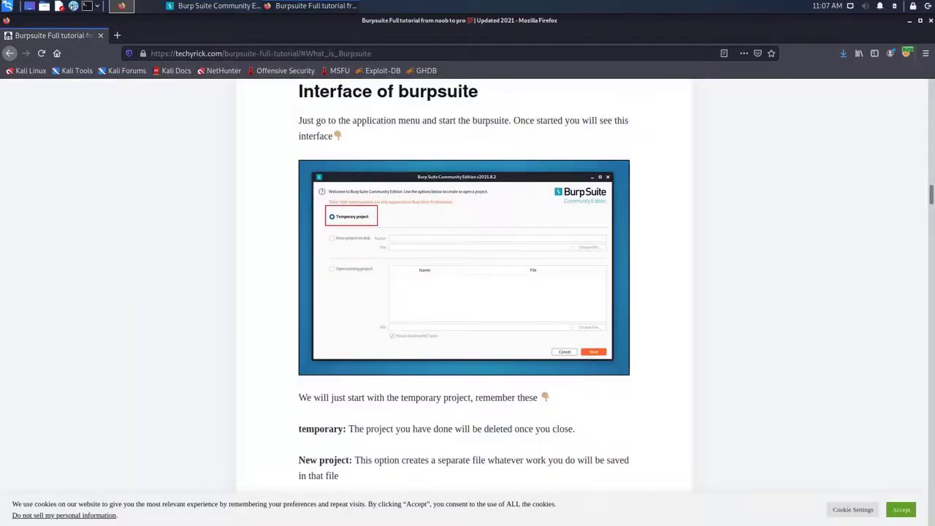
scroll(527, 462, "down", 5)
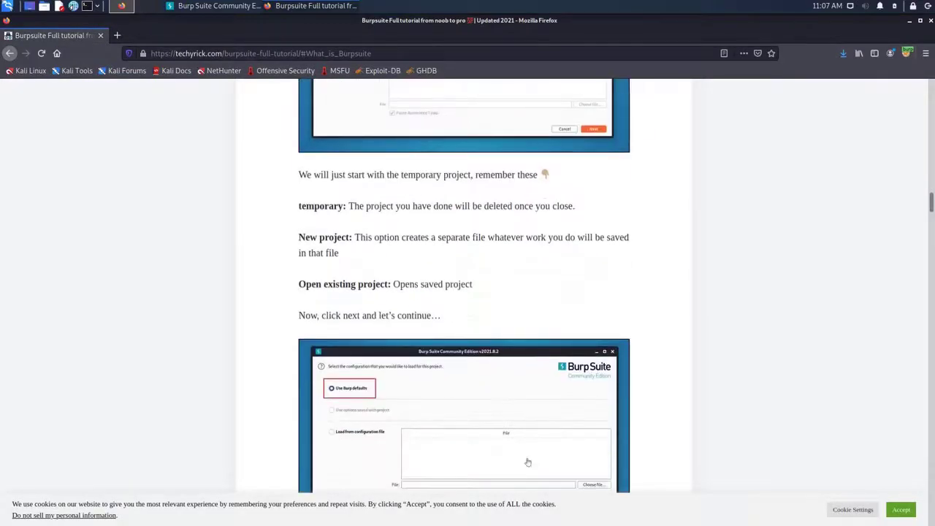
scroll(527, 461, "up", 5)
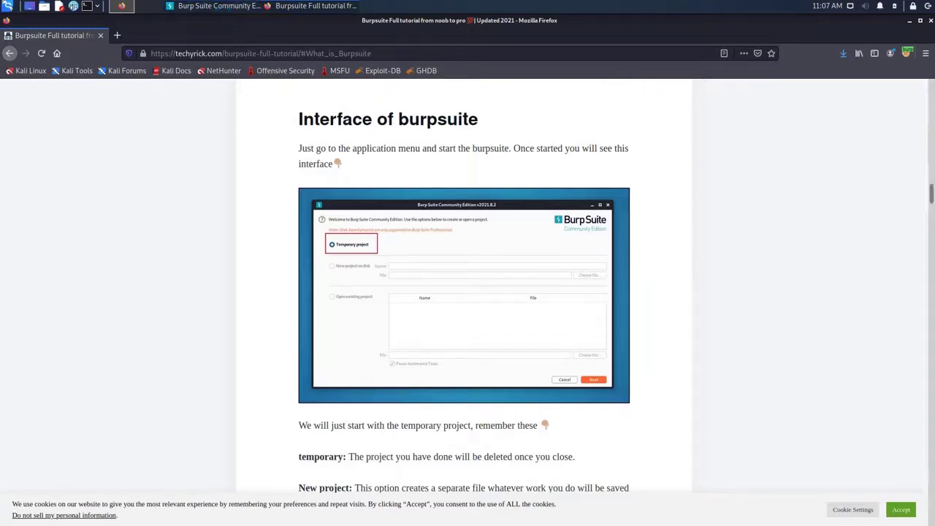
Step: Switch to Burp Suite and turn proxy interception on
left_click(213, 6)
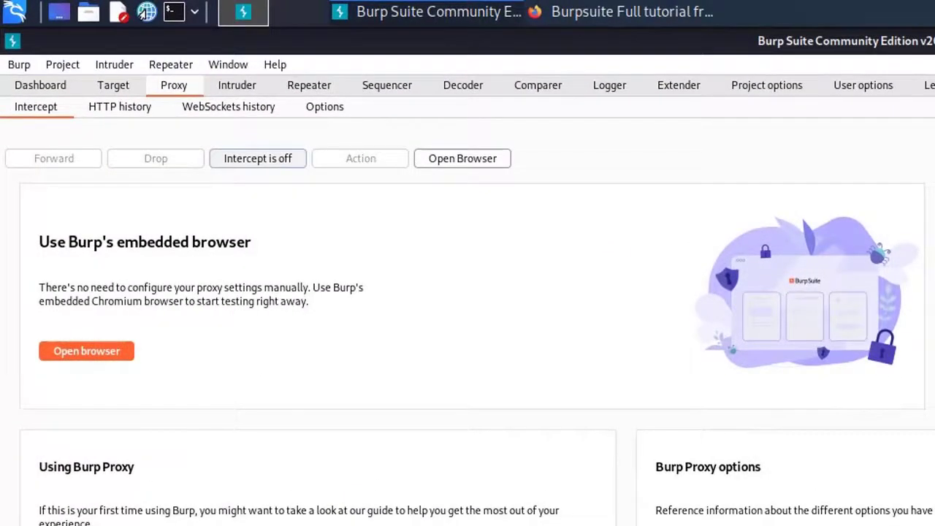
left_click(256, 158)
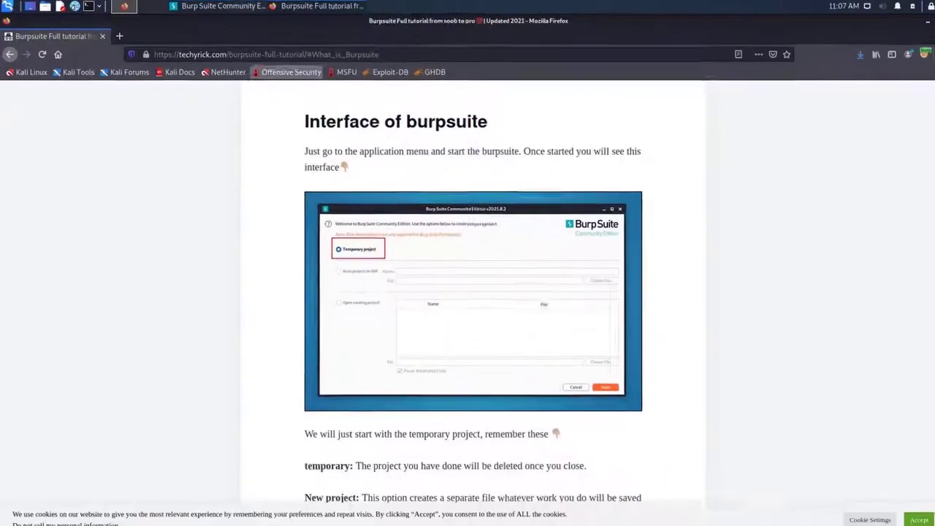
Step: Enter example.com as the address in a new Firefox tab without loading it
left_click(120, 36)
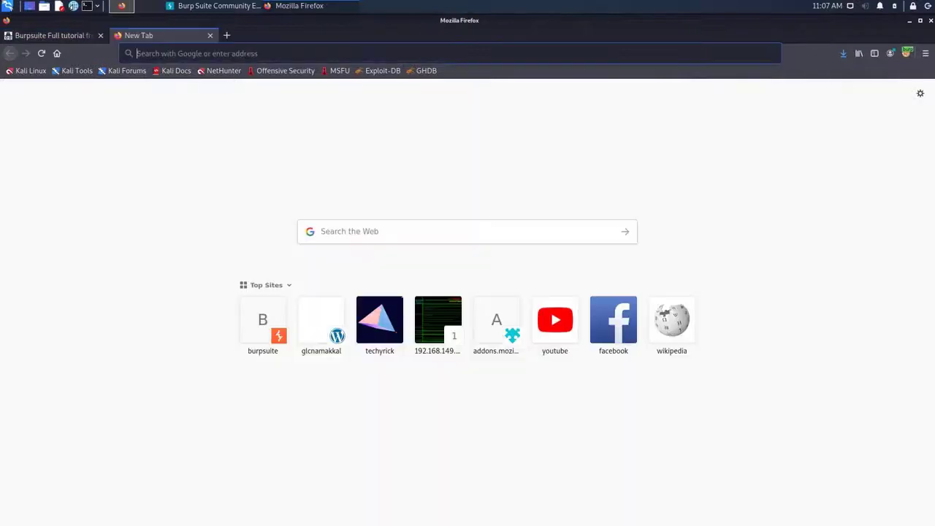
left_click(200, 54)
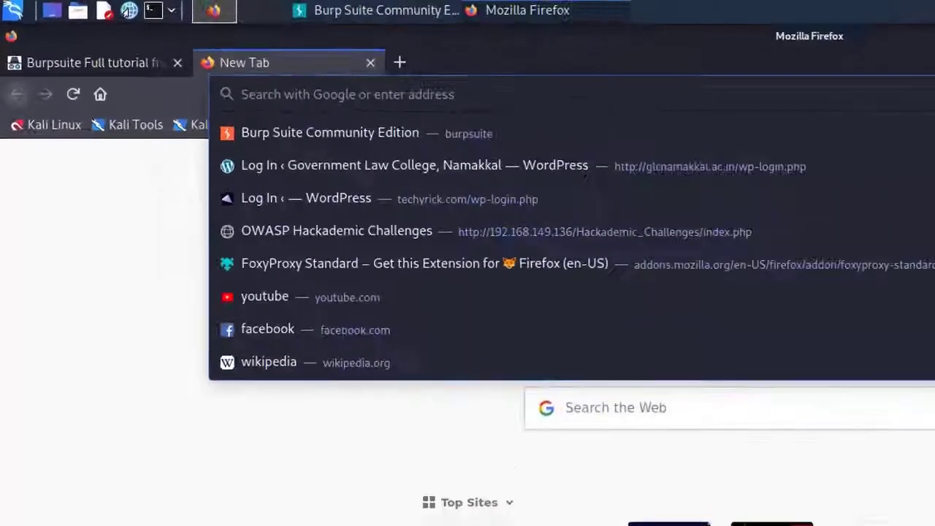
type("exa")
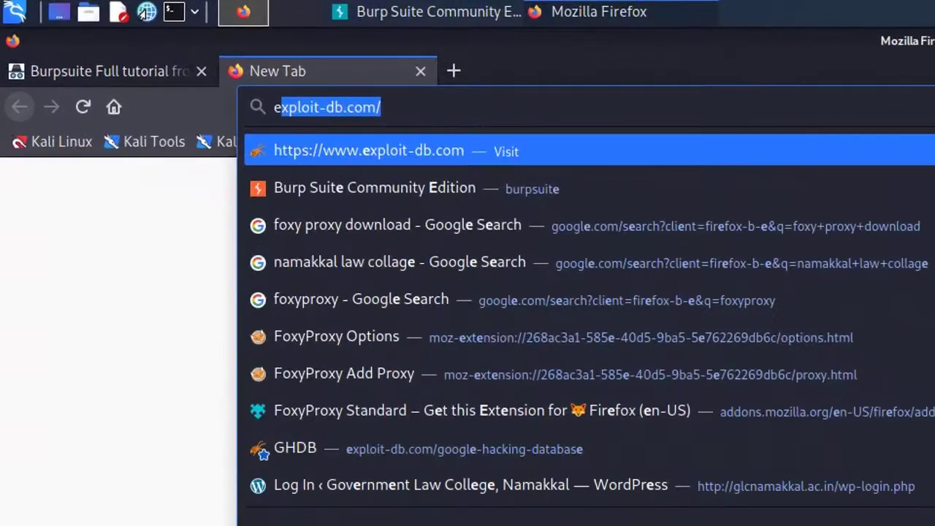
type("mple.com")
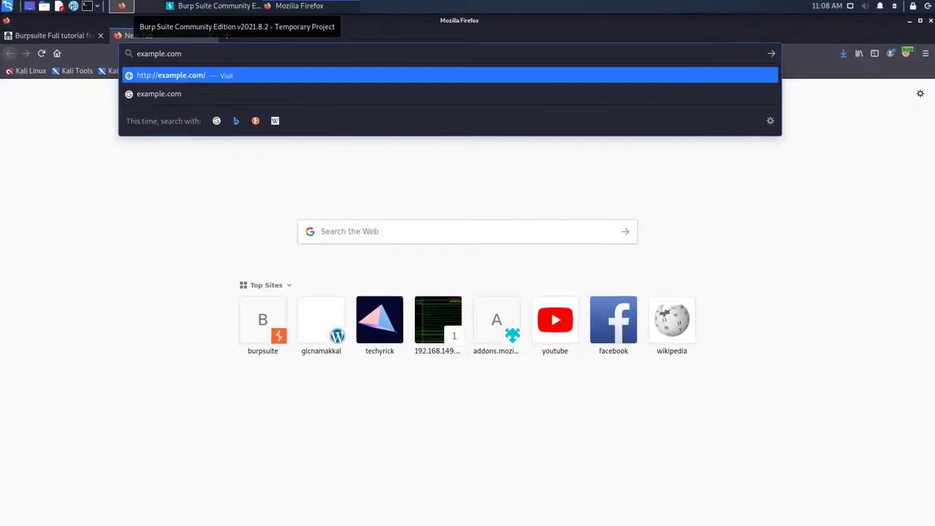
Step: Examine the proxy's HTTP history in Burp Suite with the request list enlarged, and return to Firefox
left_click(216, 6)
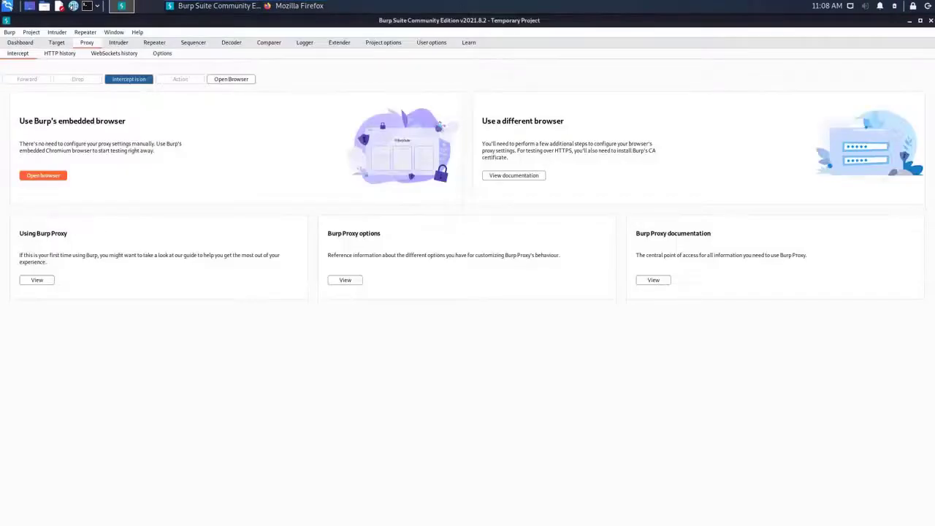
left_click(59, 53)
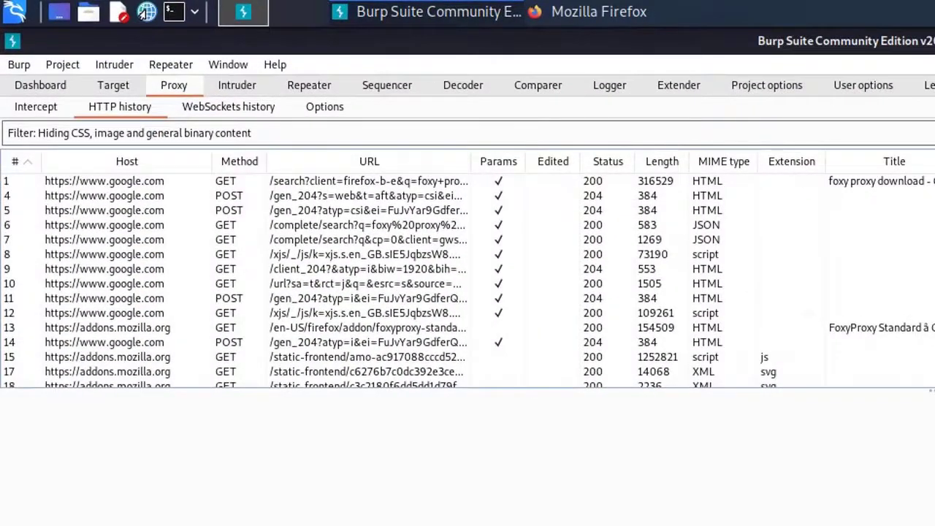
scroll(468, 281, "down", 7)
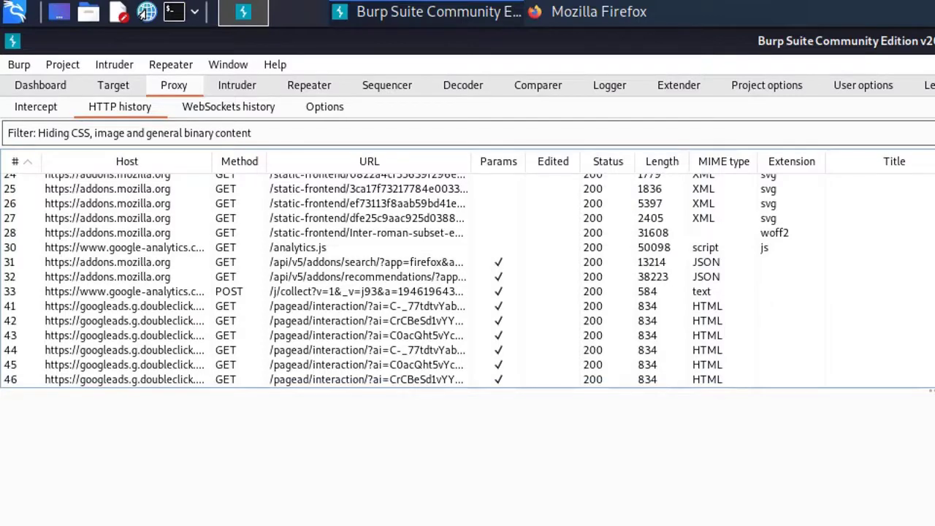
left_click_drag(931, 391, 932, 513)
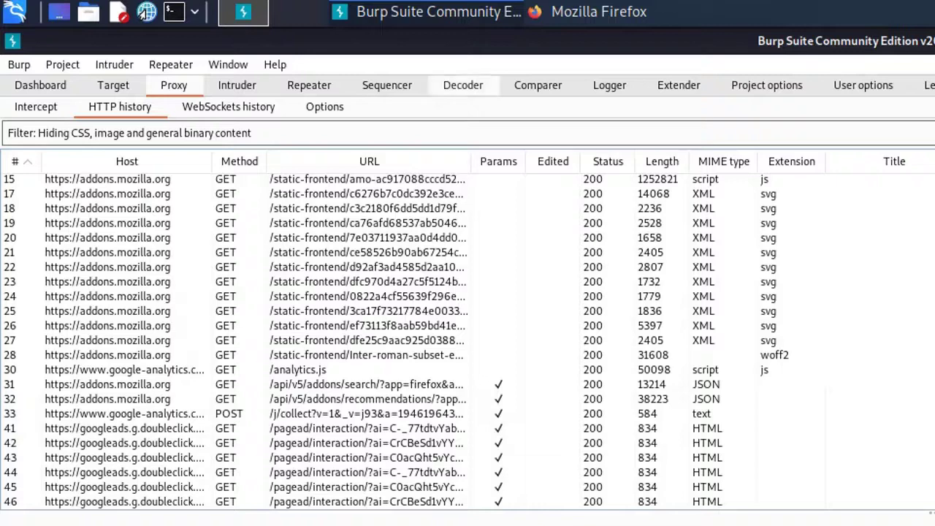
key("alt+Tab")
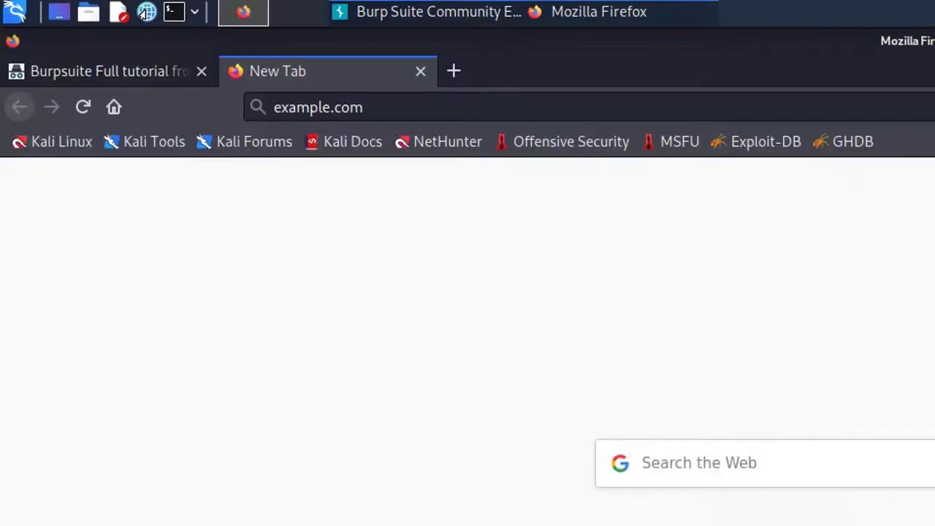
Step: Load example.com in Firefox and select its GET request in Burp Suite's HTTP history
key("Return")
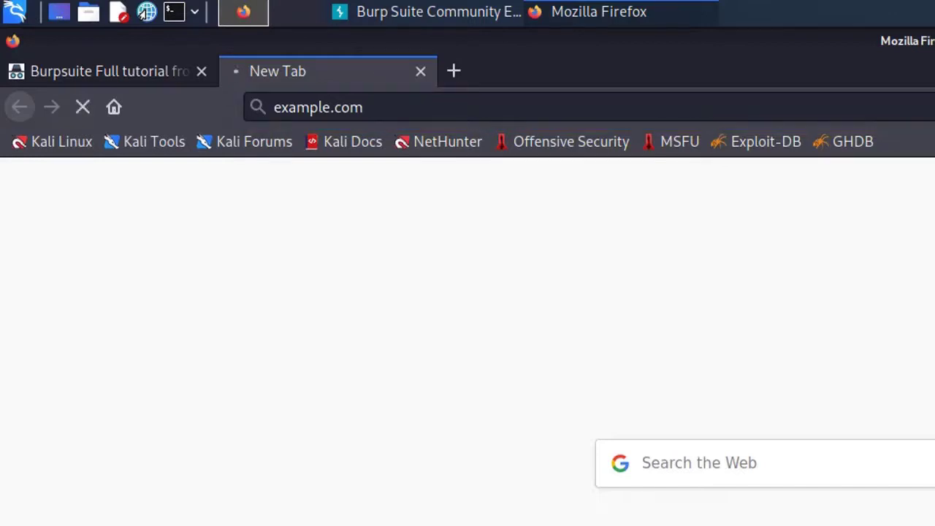
key("alt+Tab")
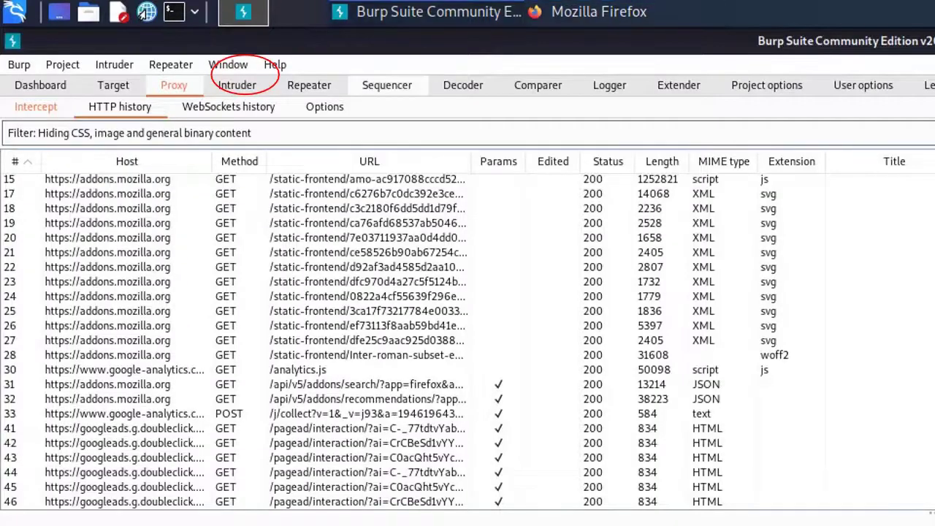
key("alt+Tab")
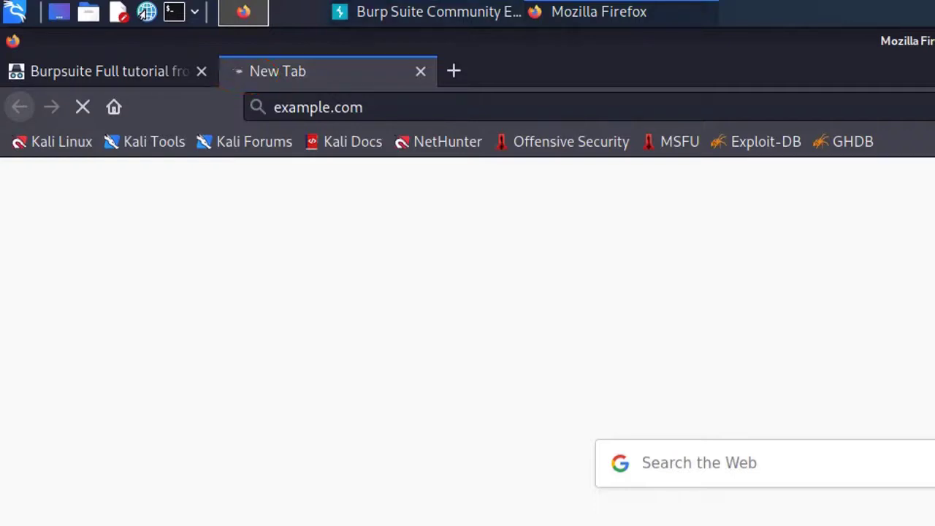
key("alt+Tab")
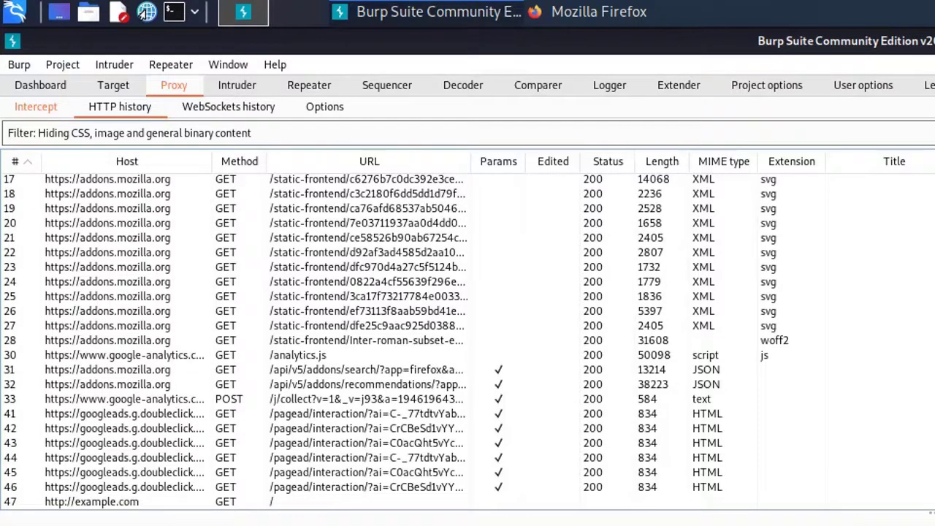
left_click(91, 502)
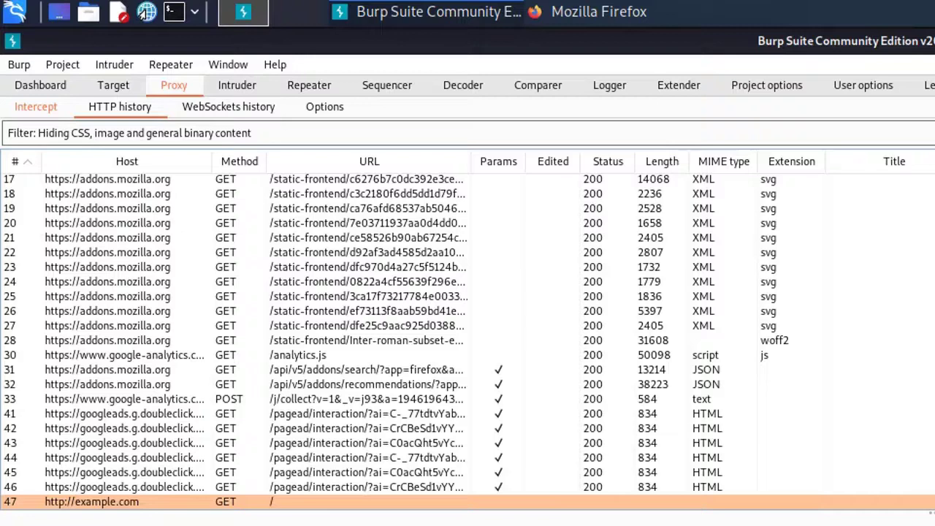
Step: Examine the raw headers of the intercepted example.com request in the proxy's Intercept view
left_click(35, 107)
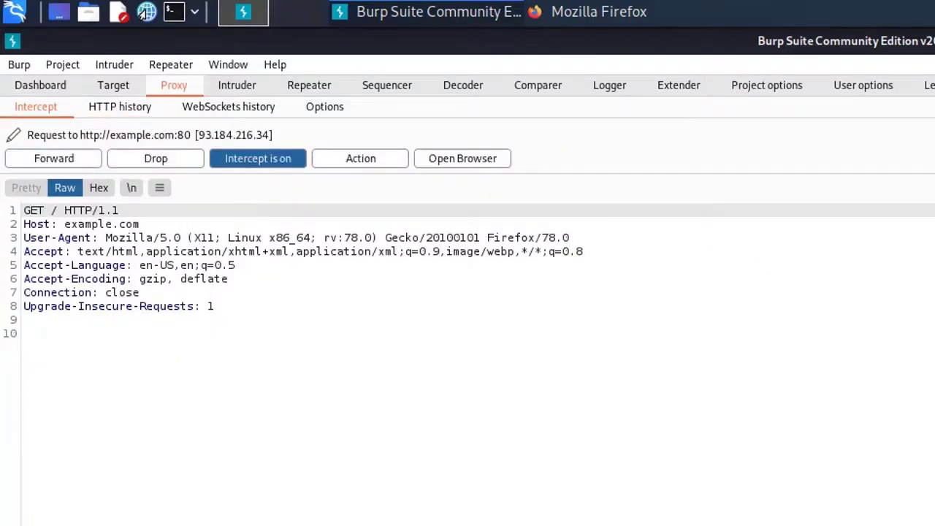
left_click(127, 238)
left_click_drag(127, 238, 219, 335)
left_click(219, 334)
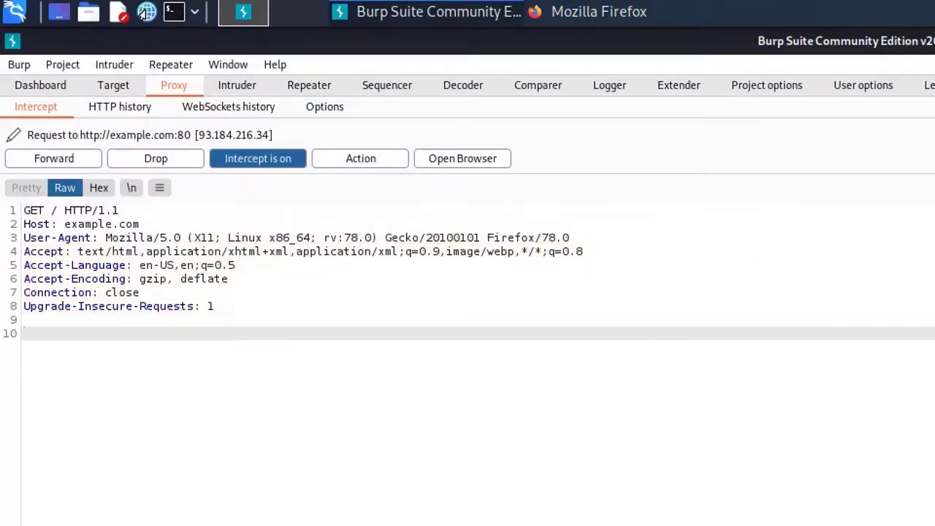
left_click(220, 320)
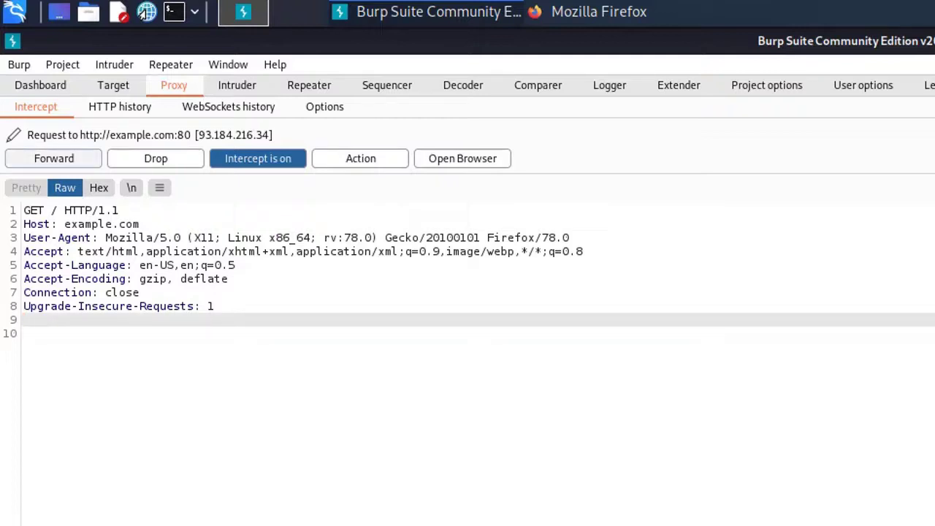
Step: Forward the intercepted example.com request and switch to Firefox to check the page
left_click(54, 159)
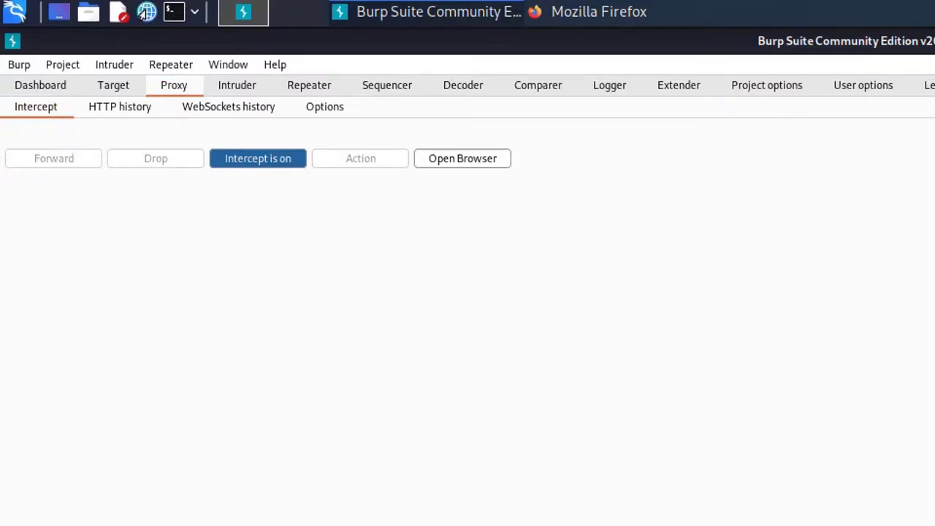
key("alt+Tab")
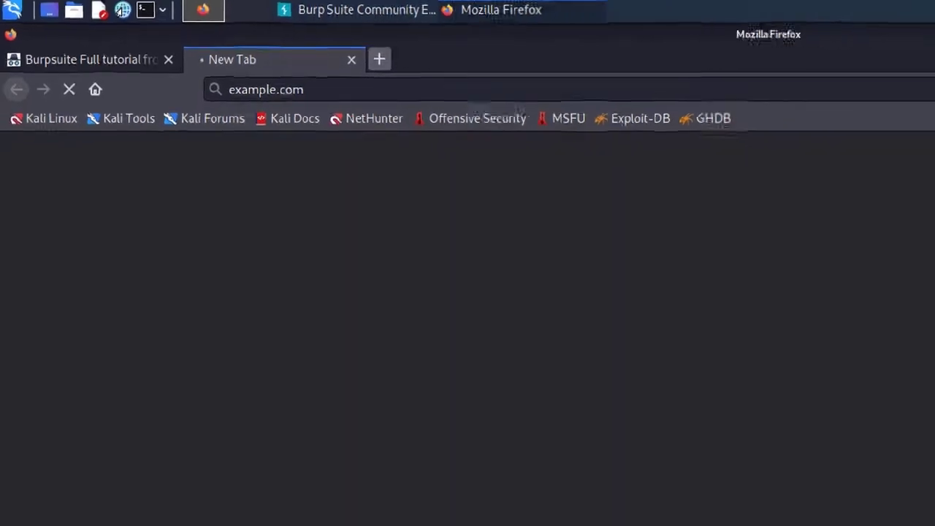
key("alt+Tab")
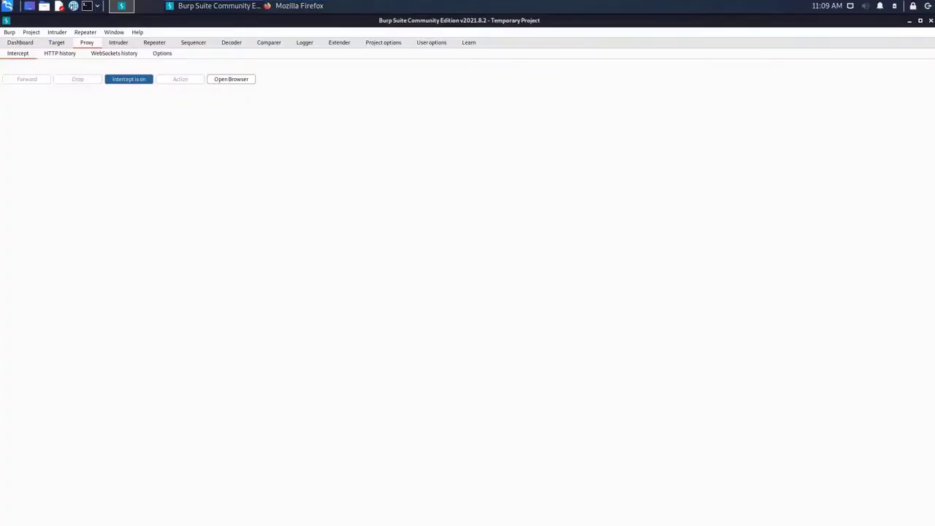
key("alt+Tab")
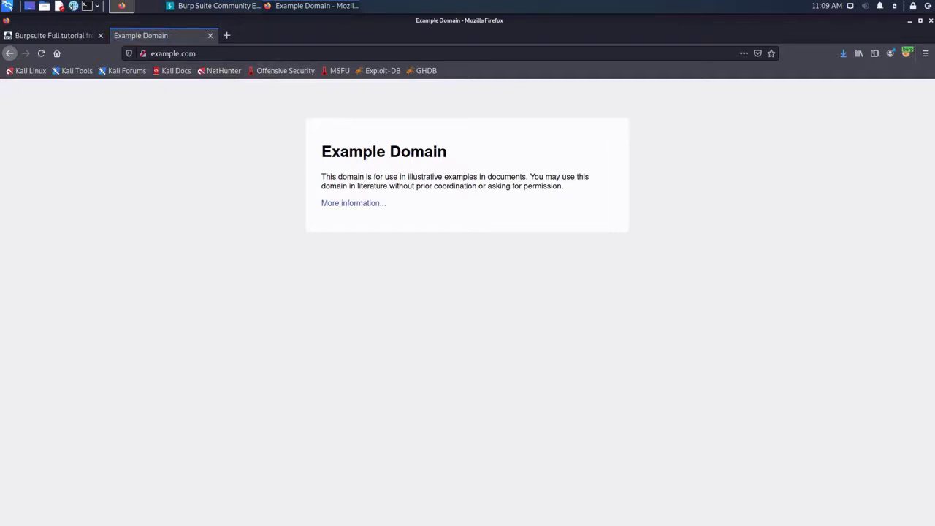
Step: Examine the example.com and /favicon.ico entries in Burp Suite's HTTP history, and look at the WebSockets history
key("alt+Tab")
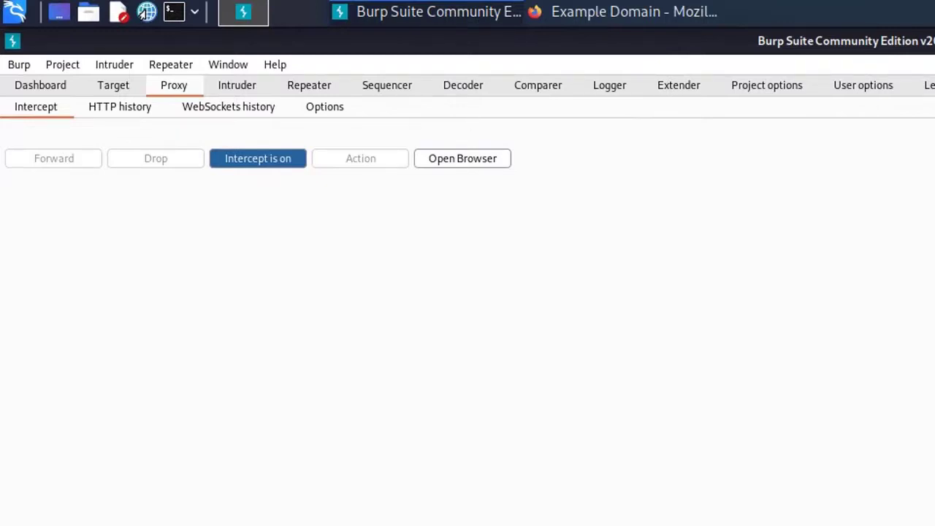
left_click(120, 107)
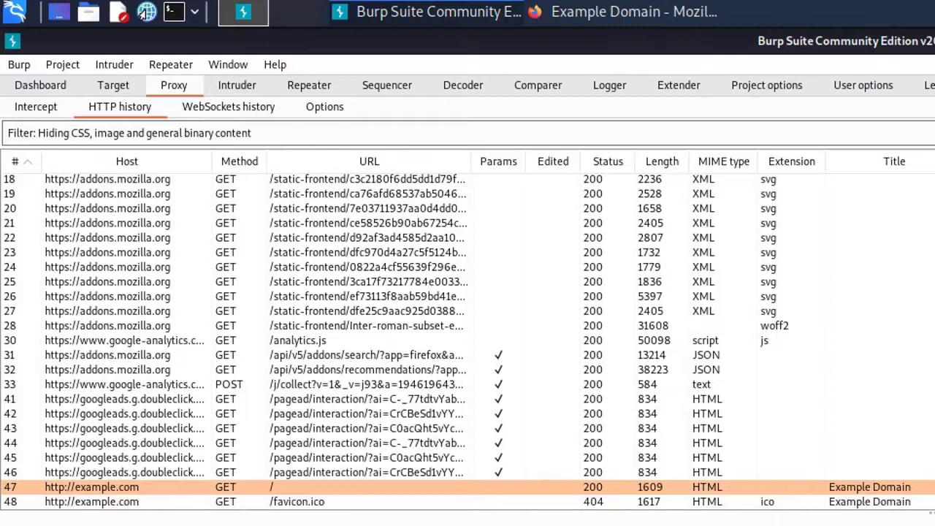
left_click(297, 502)
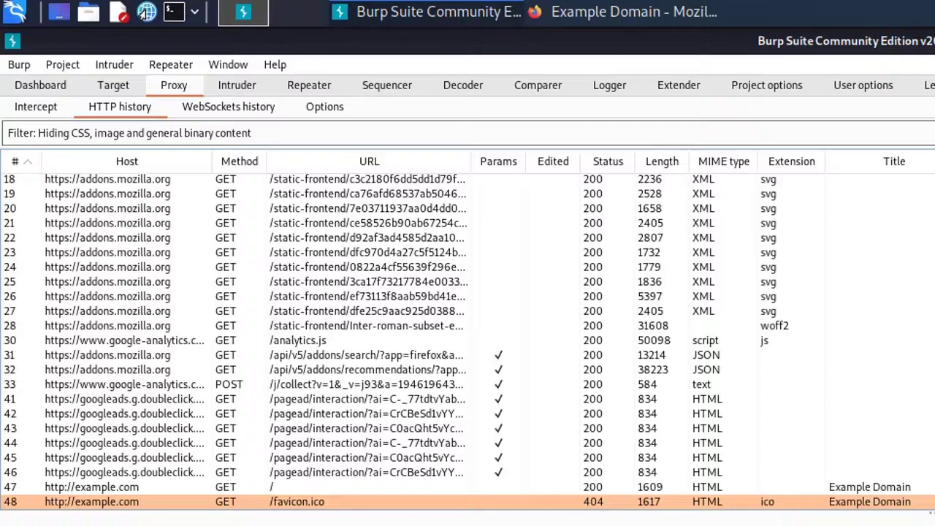
scroll(468, 340, "up", 5)
scroll(467, 341, "down", 5)
left_click(228, 107)
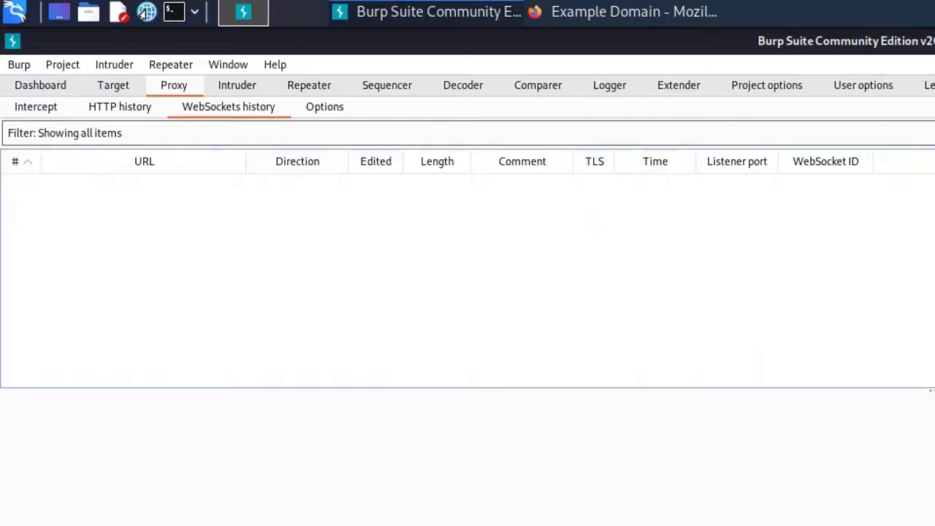
left_click(120, 107)
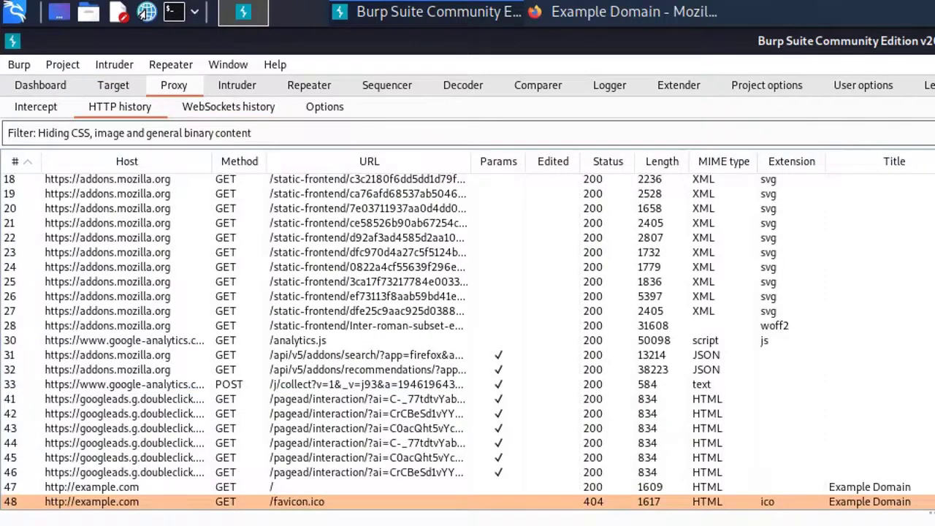
Step: Examine the port and specific-address binding options for a new proxy listener, and close its dialog without adding one
left_click(325, 107)
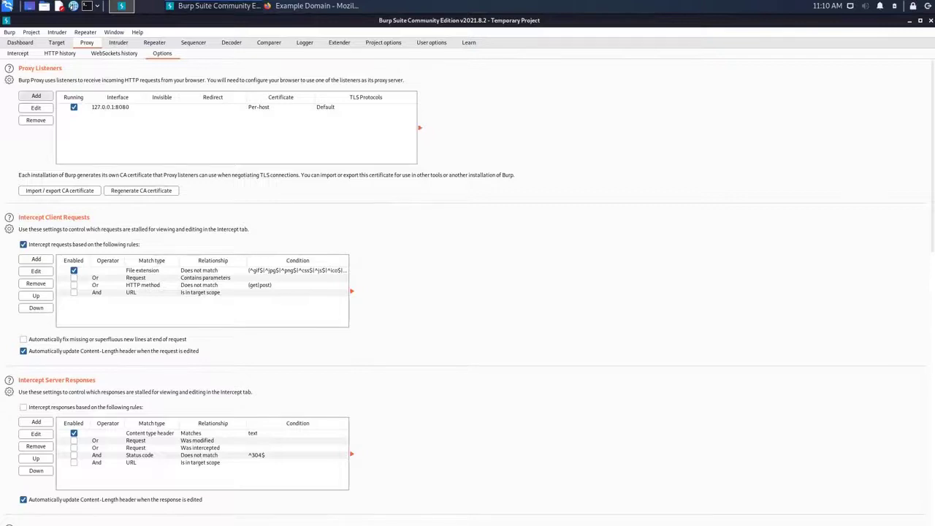
left_click(36, 95)
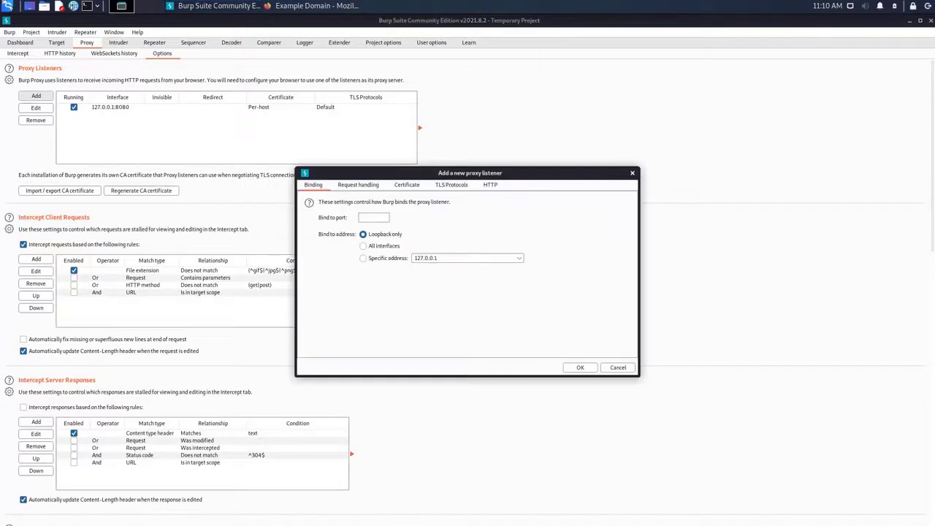
left_click(468, 258)
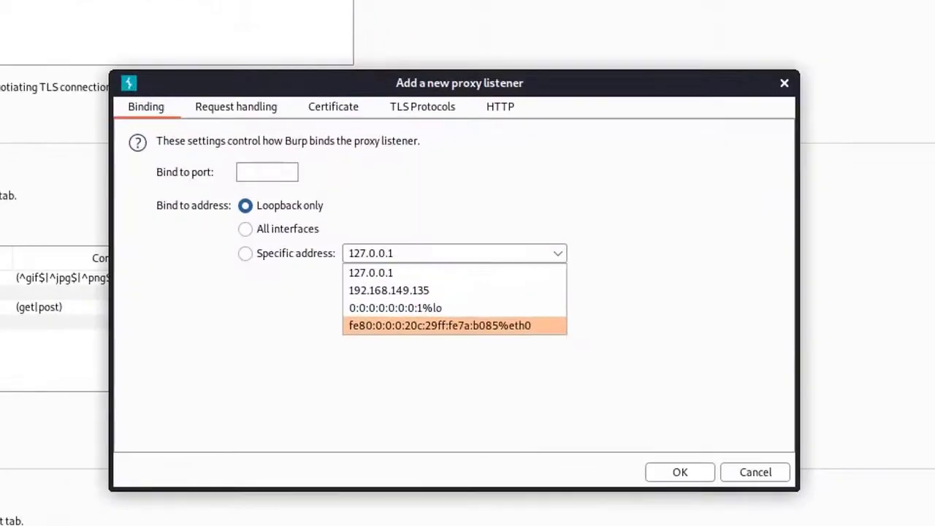
key("Escape")
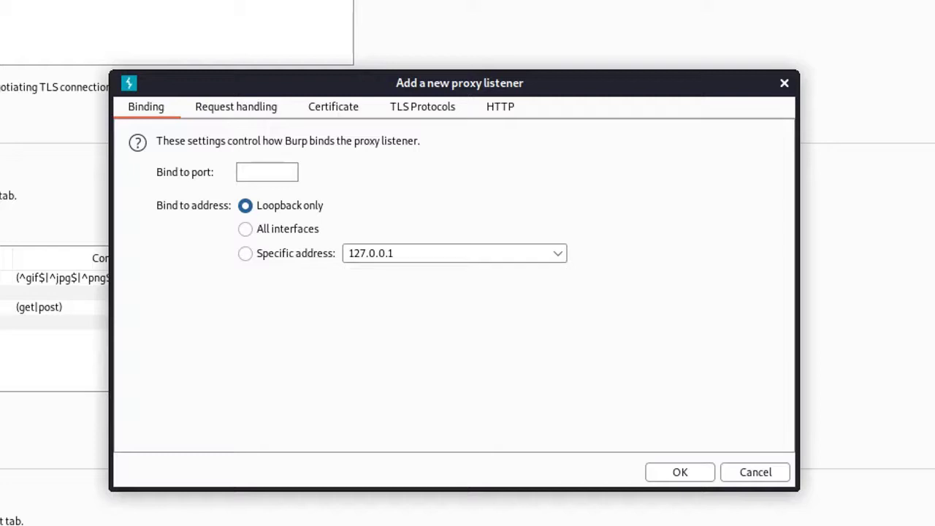
left_click(267, 173)
left_click(785, 83)
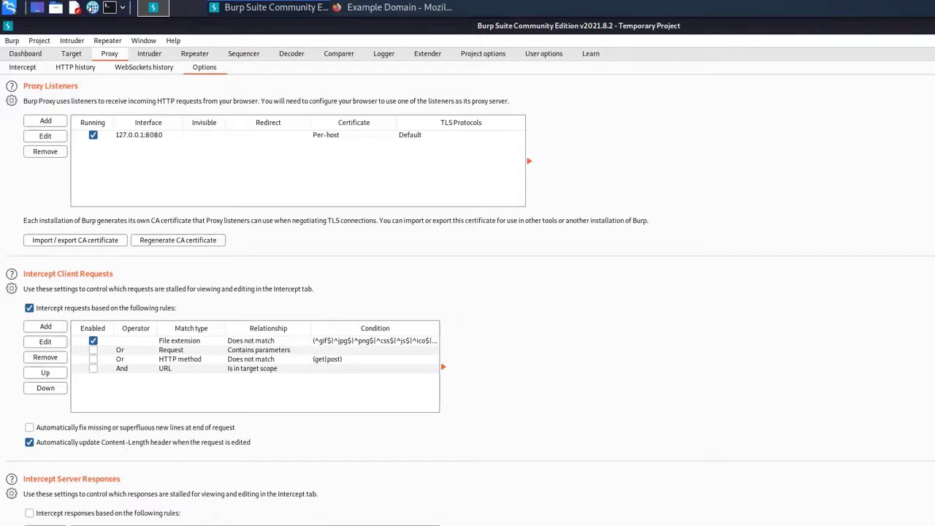
Step: Look over the proxy's WebSockets history and Intercept views again, ending at the HTTP history
left_click(143, 67)
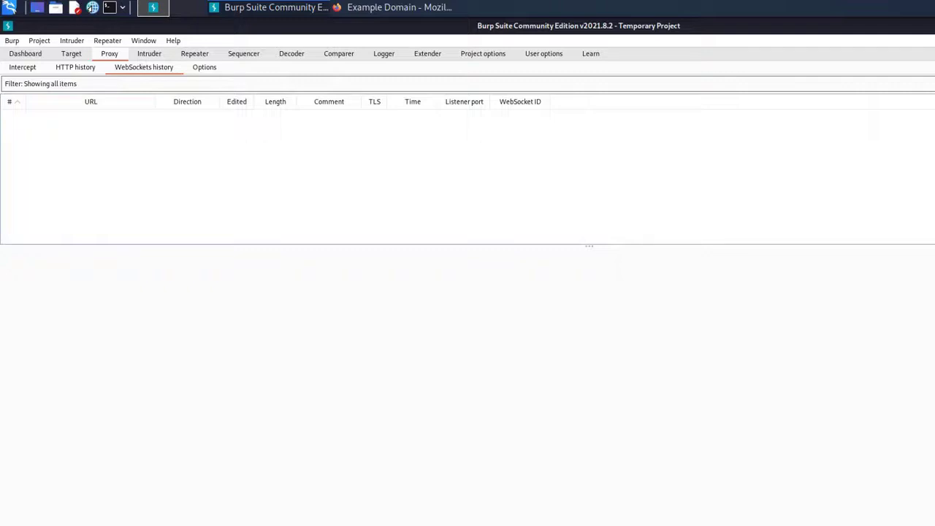
left_click(75, 67)
left_click(22, 67)
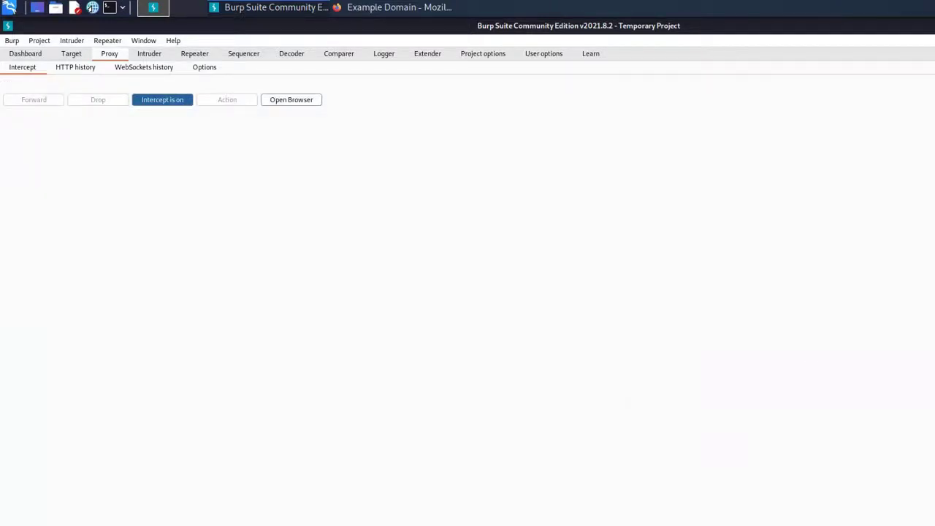
left_click(75, 67)
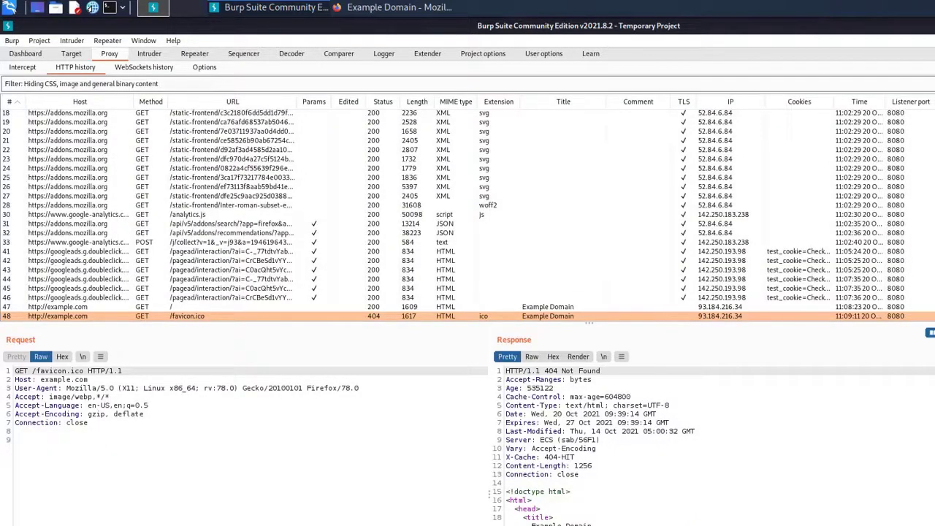
Step: Switch to the Burpsuite tutorial article in Firefox and examine its table of contents
left_click(399, 7)
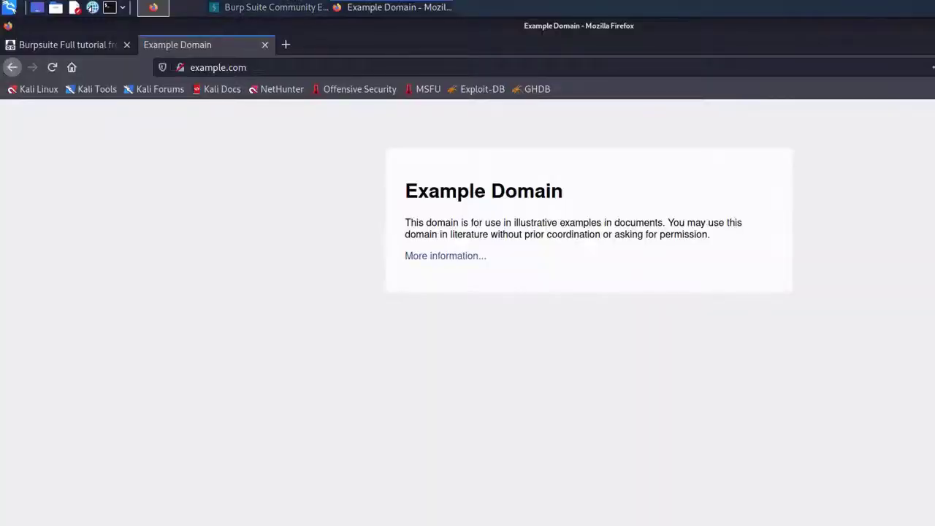
left_click(65, 45)
scroll(584, 312, "up", 15)
scroll(585, 312, "up", 12)
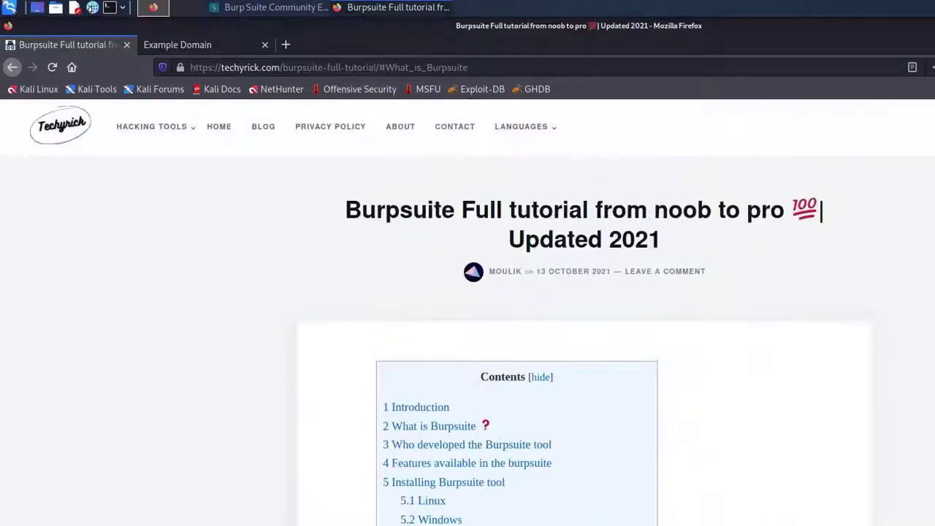
scroll(467, 307, "down", 3)
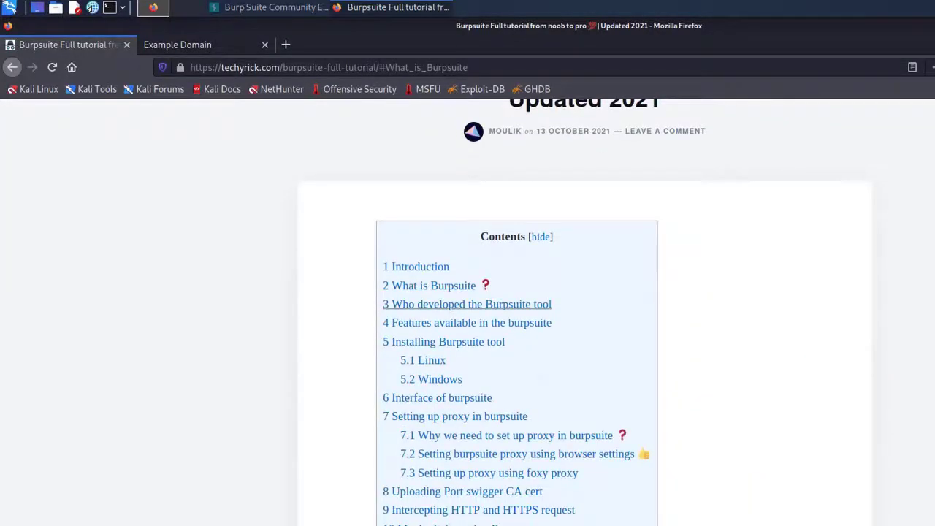
key("alt+Tab")
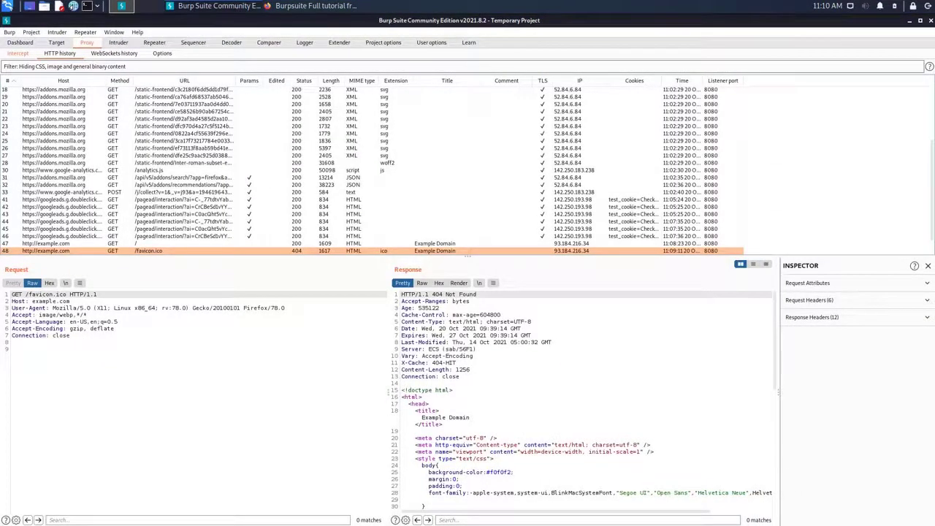
left_click(314, 6)
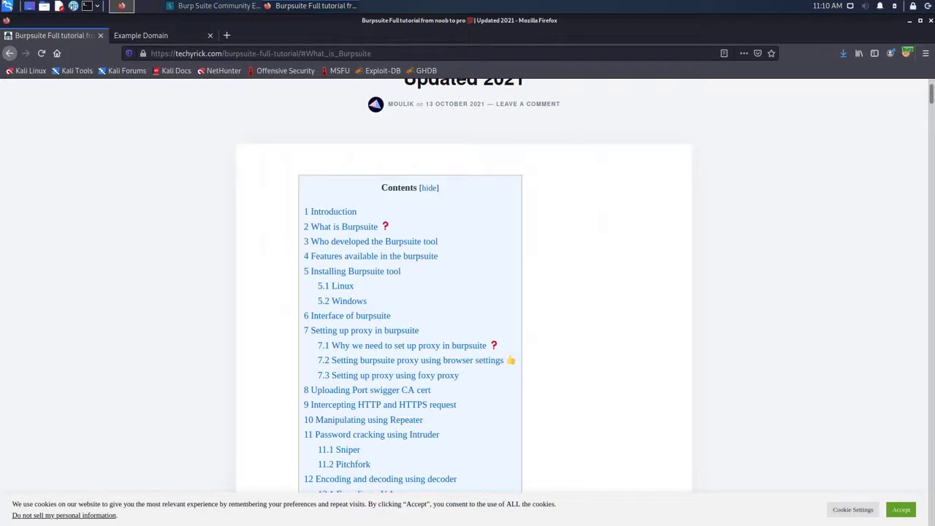
scroll(366, 200, "down", 1)
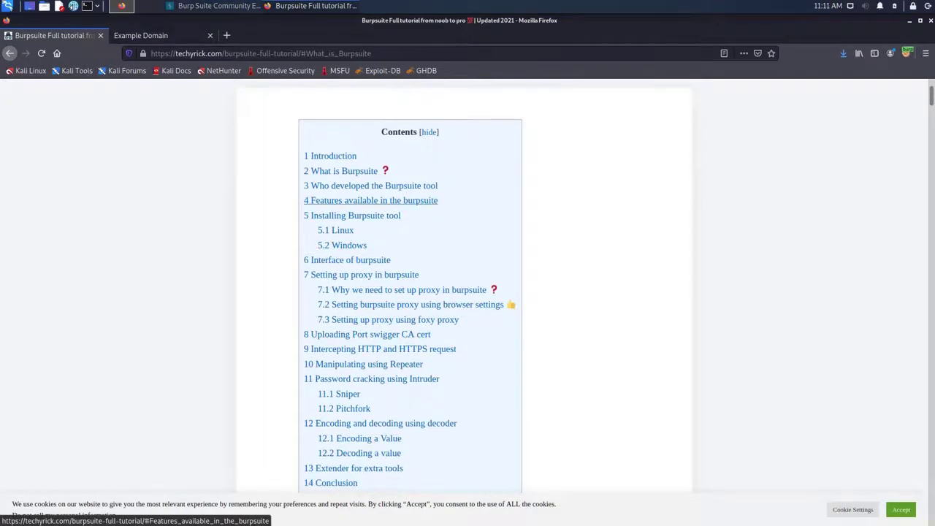
scroll(365, 200, "down", 2)
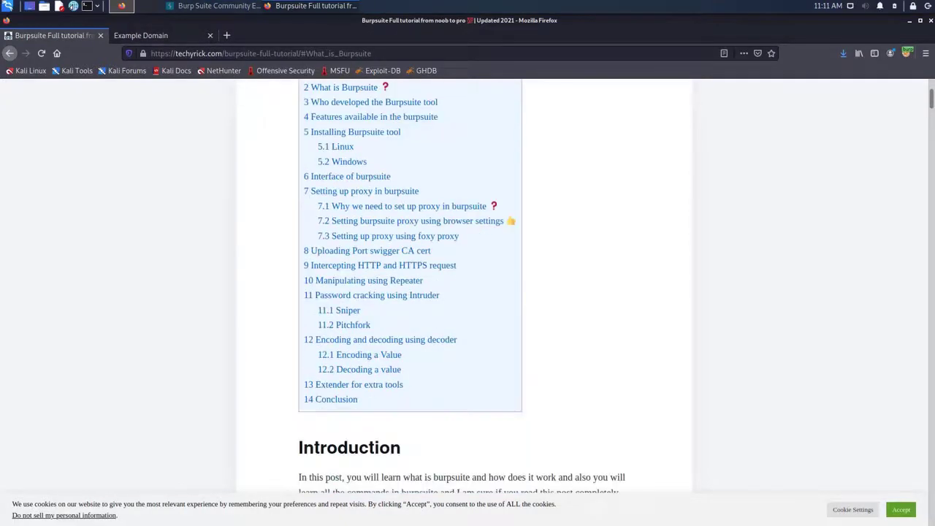